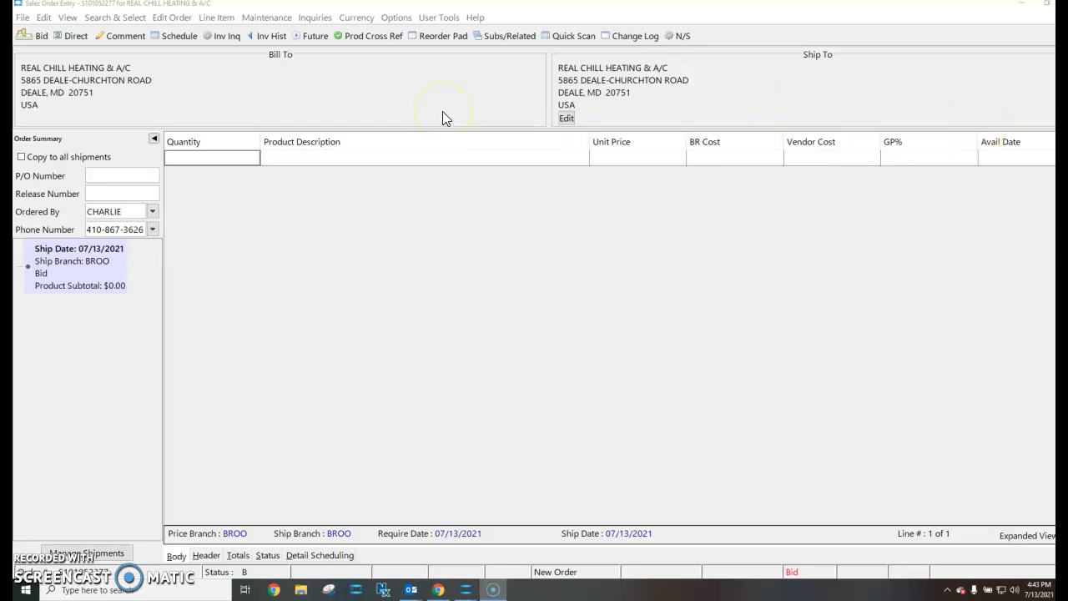
Step: Add one S88-710 condenser motor to the order and save the related-items prompt without any add-ons
type("1")
key("Tab")
type("S88-710")
key("Tab")
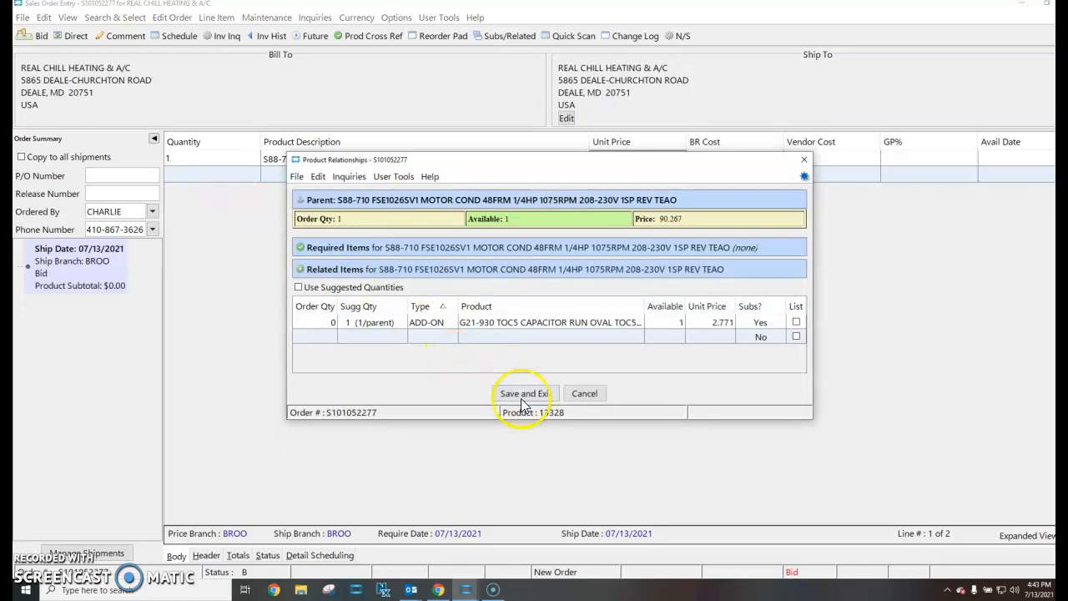
left_click(522, 397)
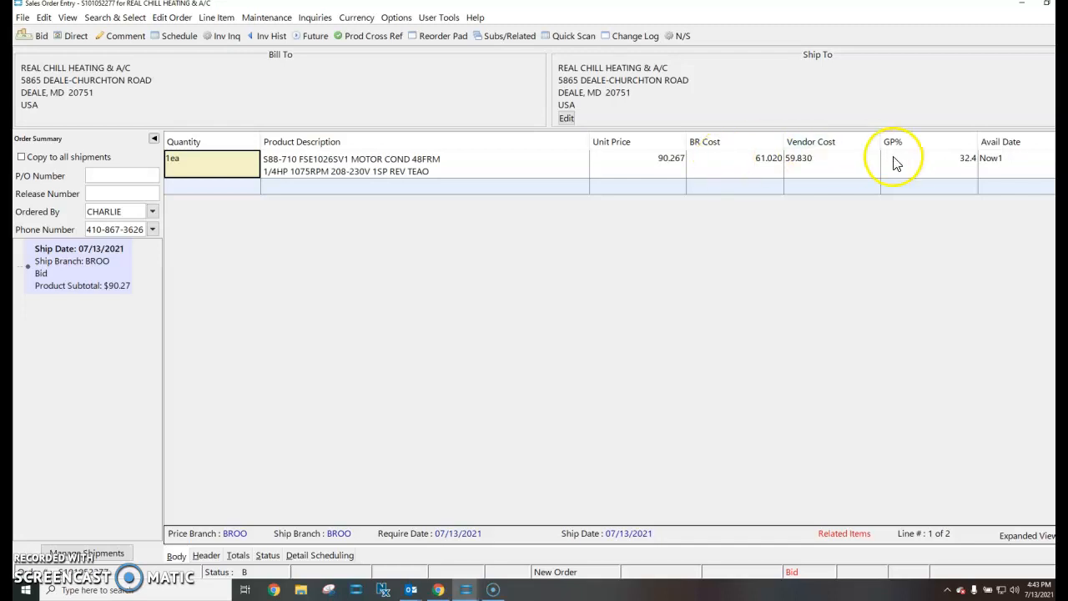
Step: Add a second order line with quantity 1 of product B98-162
left_click(233, 189)
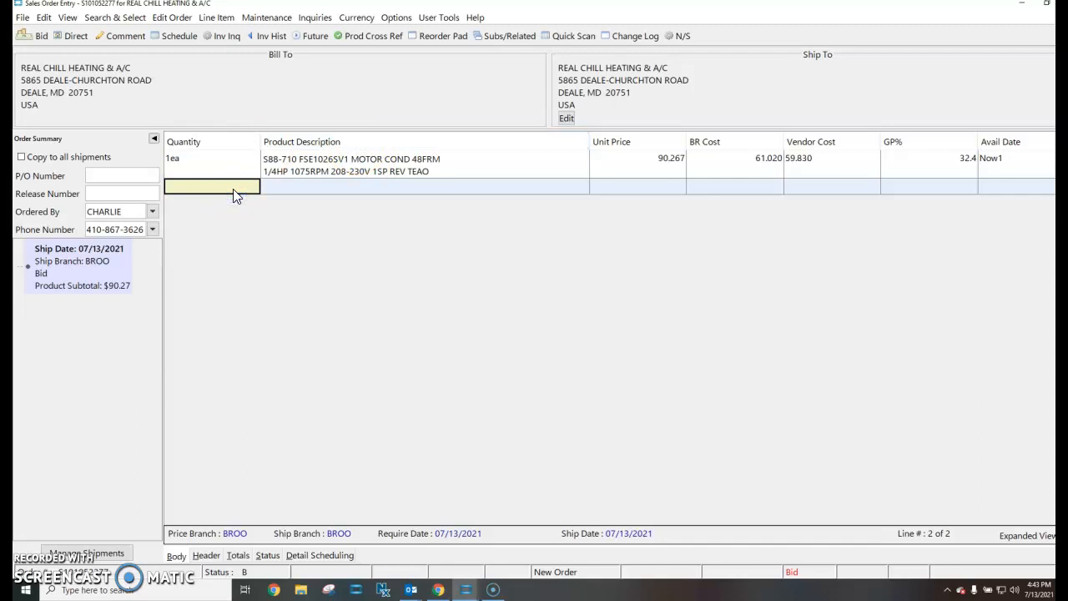
type("1")
key("Tab")
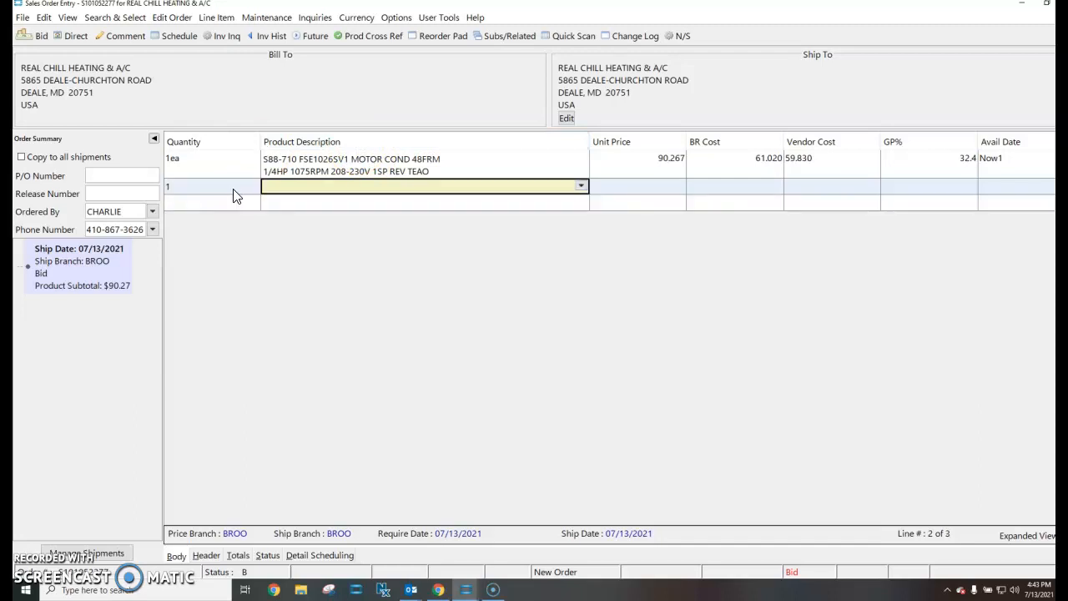
type("B98")
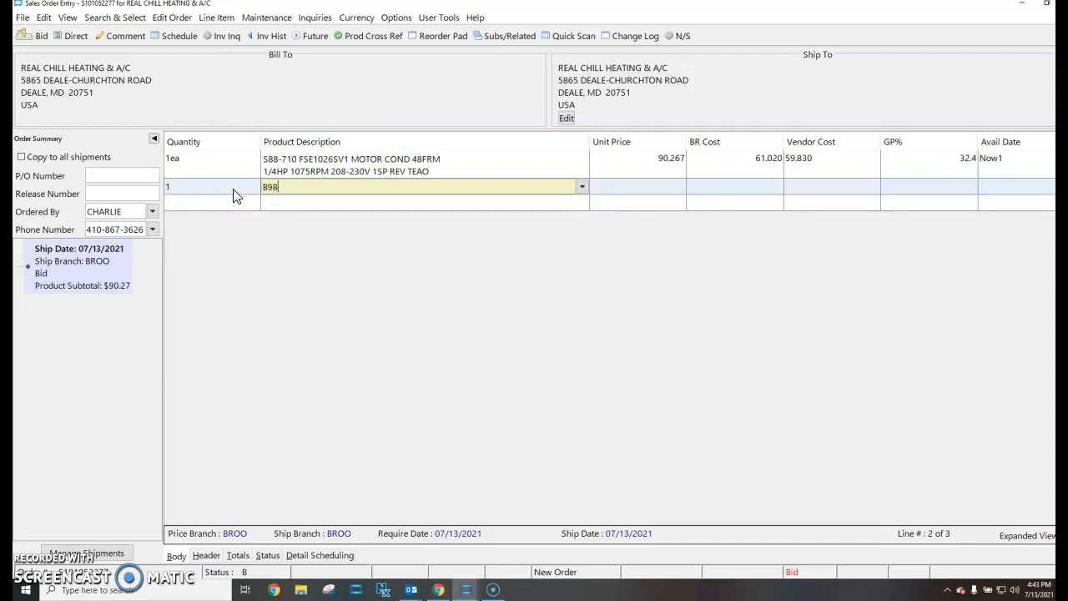
type("-162")
key("Tab")
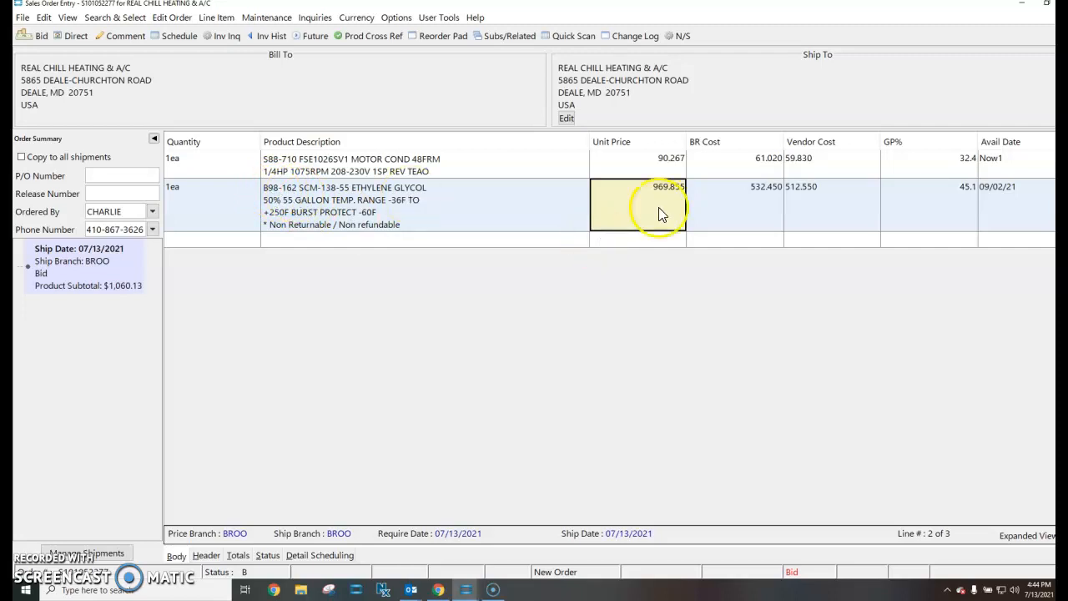
Step: Add a third order line with quantity 1 of the CTP-A-200A split core current sensor
left_click(242, 242)
type("1")
key("Tab")
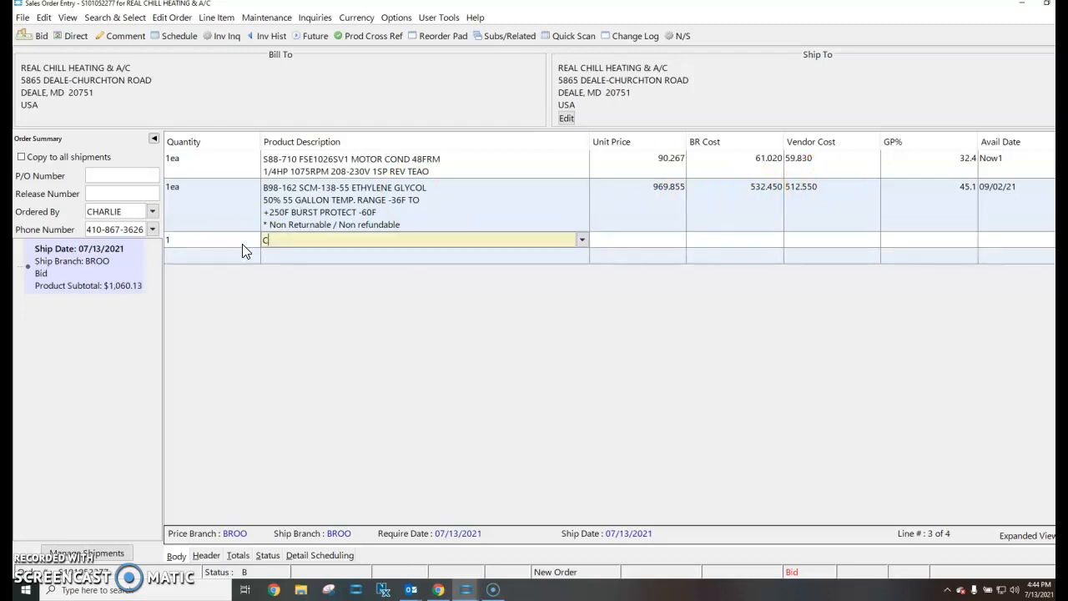
type("cTPA200")
key("Tab")
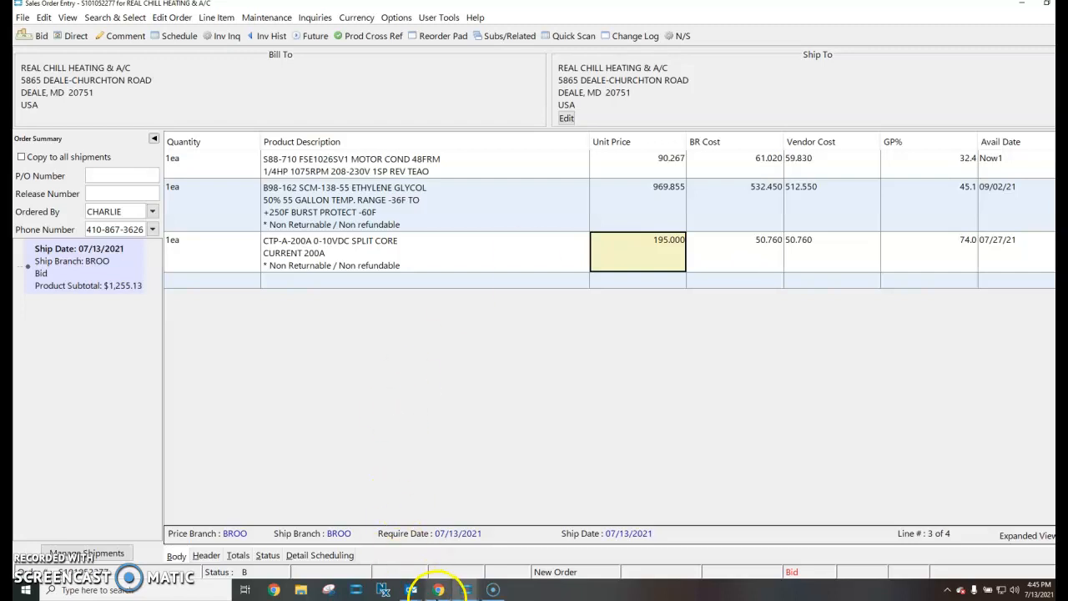
Step: Switch to the JXI cross-reference site in Chrome, dismiss the 9033 order details, and search for part CTP-A-200A
left_click(438, 591)
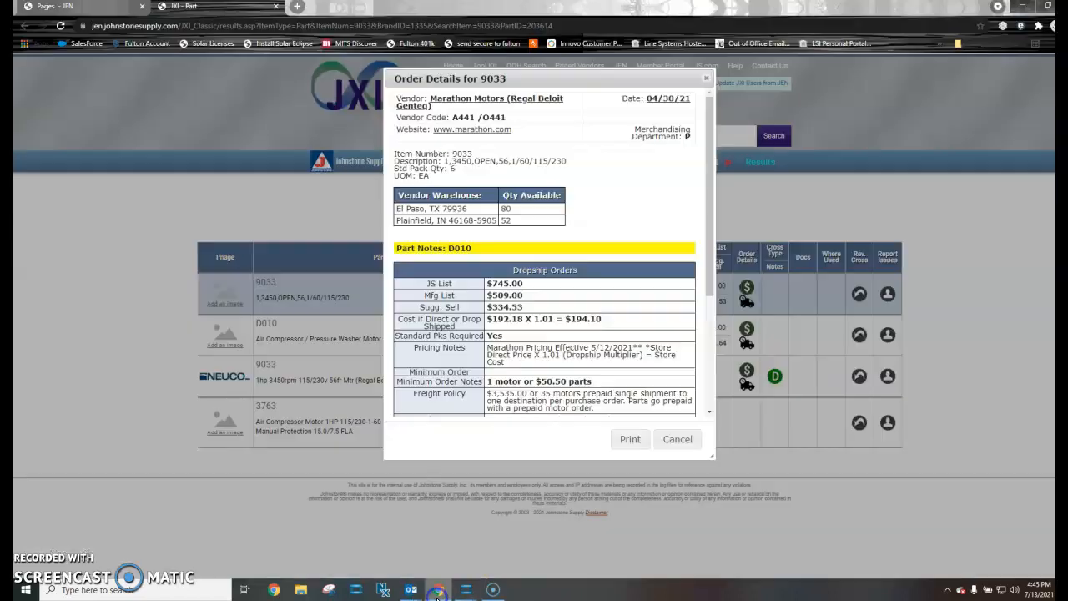
left_click(679, 440)
double_click(625, 136)
type("CTF")
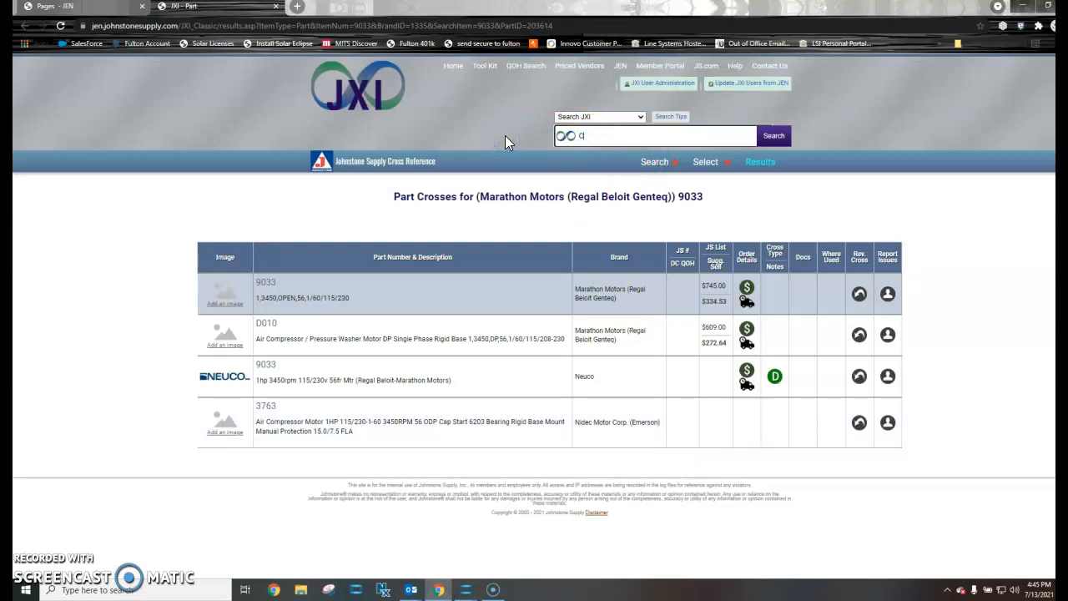
type("-A-200")
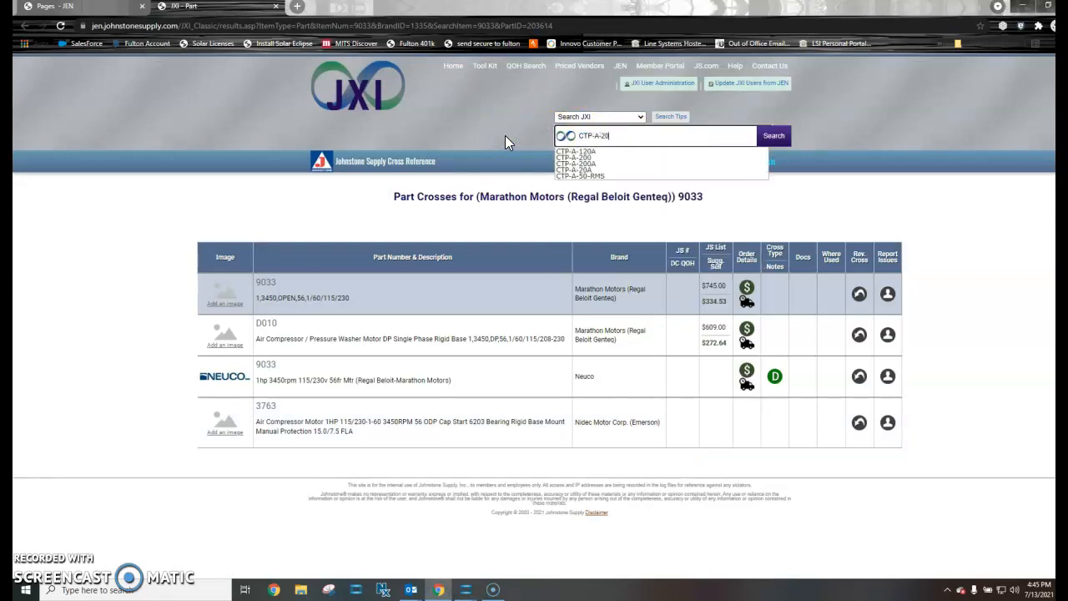
left_click(589, 157)
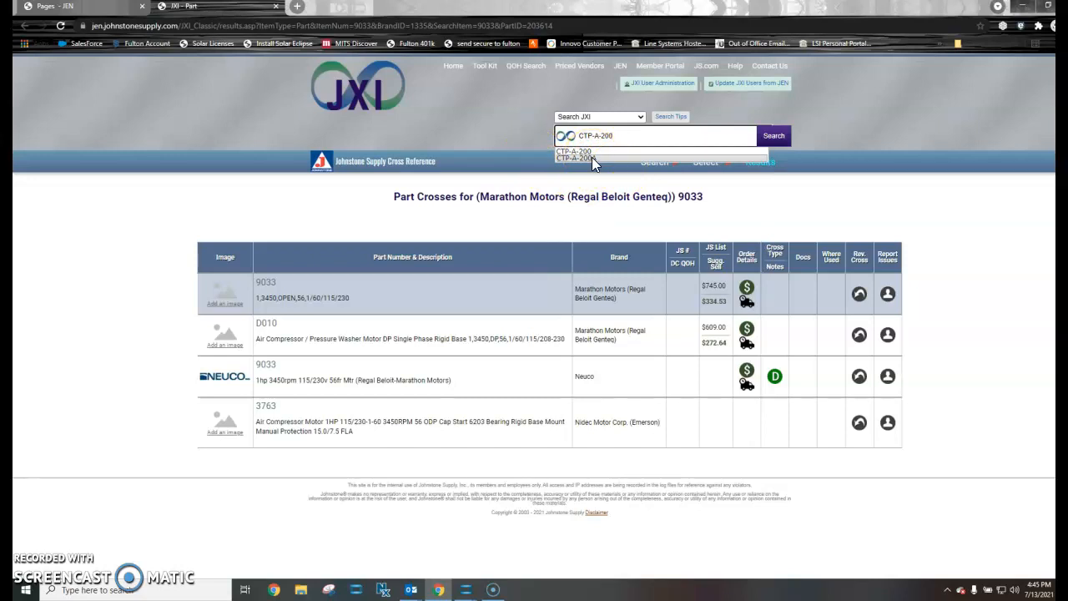
left_click(592, 157)
left_click(759, 137)
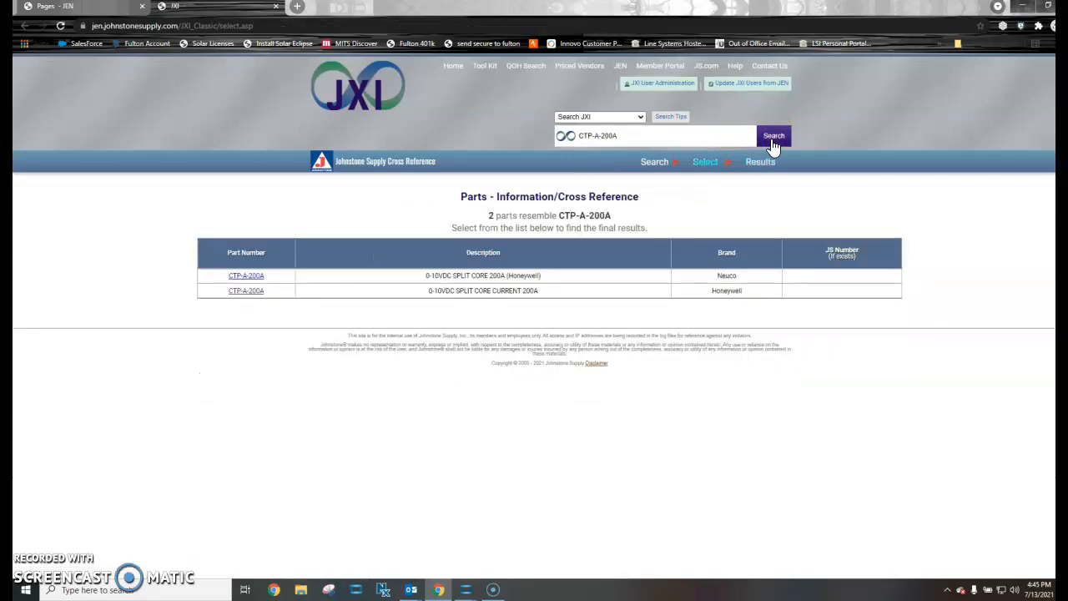
Step: Open the order details of the Honeywell CTP-A-200A to examine its direct cost
left_click(404, 308)
left_click(247, 292)
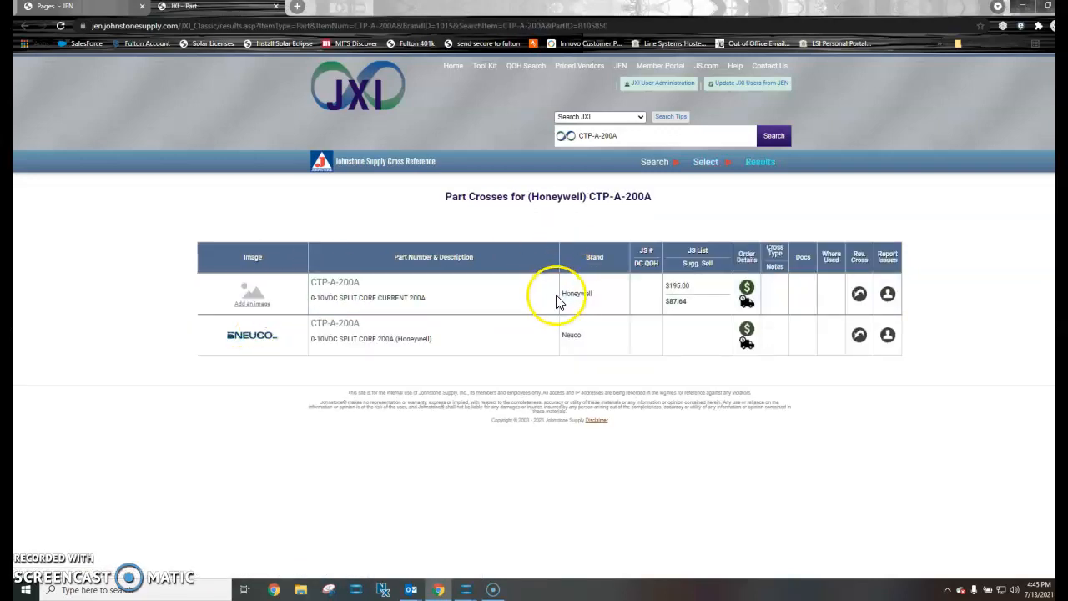
left_click(748, 289)
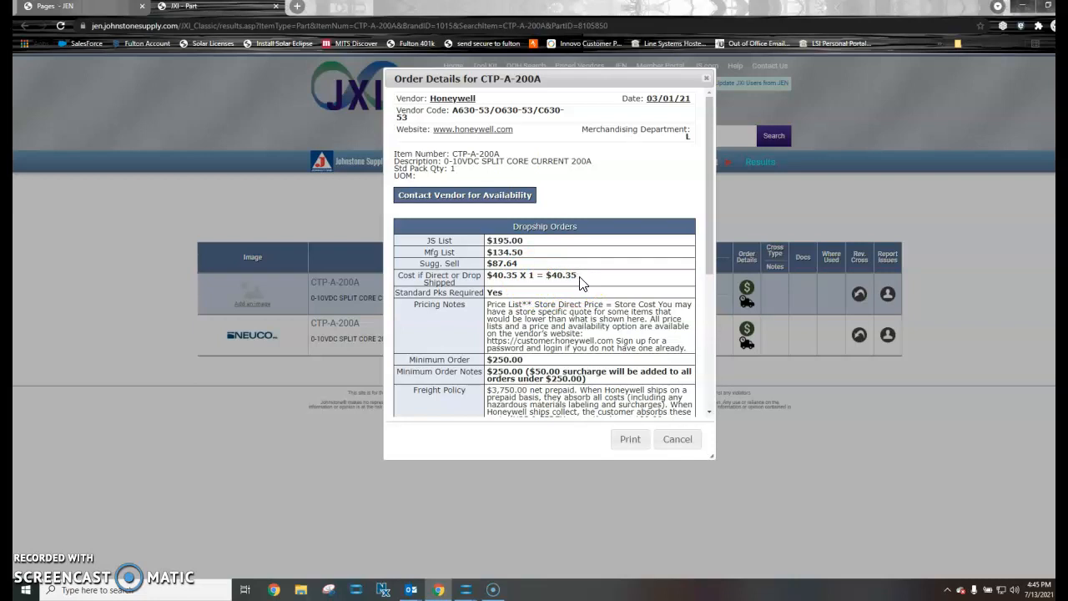
Step: Return to Sales Order Entry and set the BR Cost of the CTP-A-200A line to 40.35, the direct cost from JXI
key("alt+Tab")
left_click(751, 256)
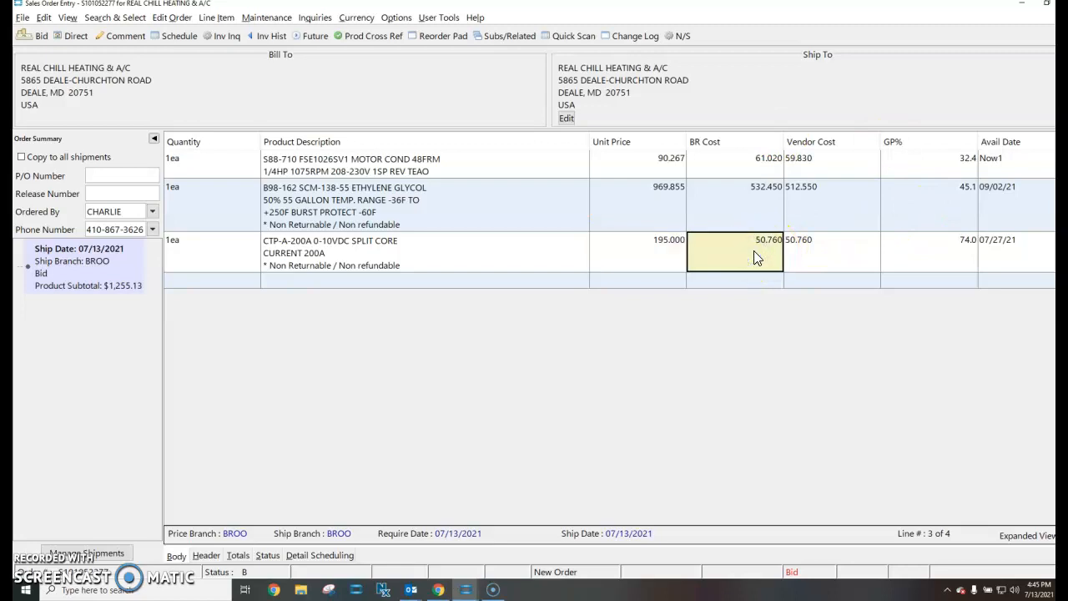
key("alt+Tab")
key("alt+Tab")
type("40.35")
key("Tab")
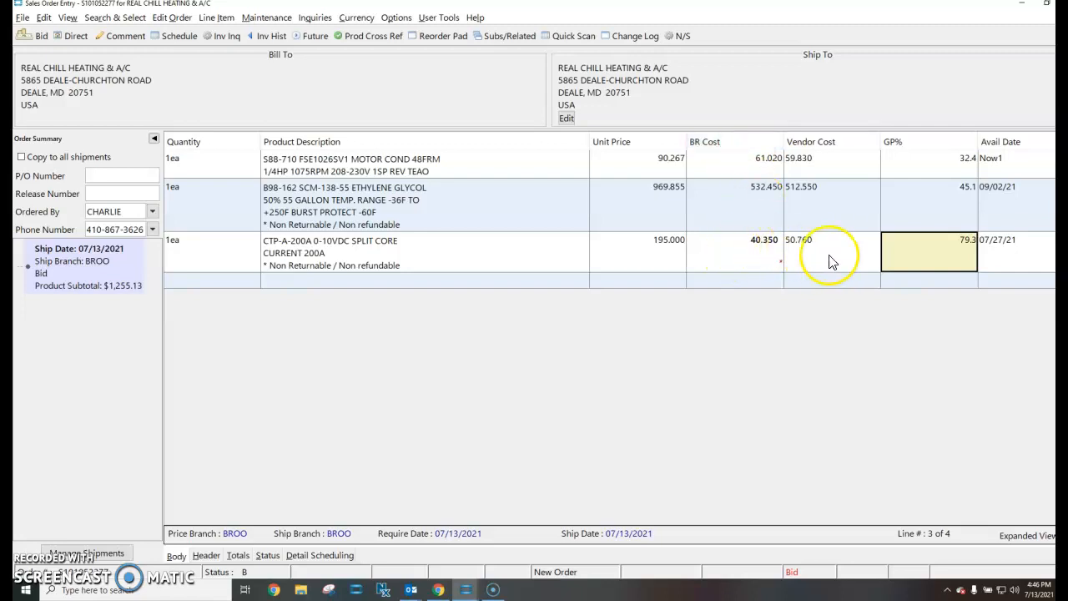
left_click(742, 261)
left_click(743, 260)
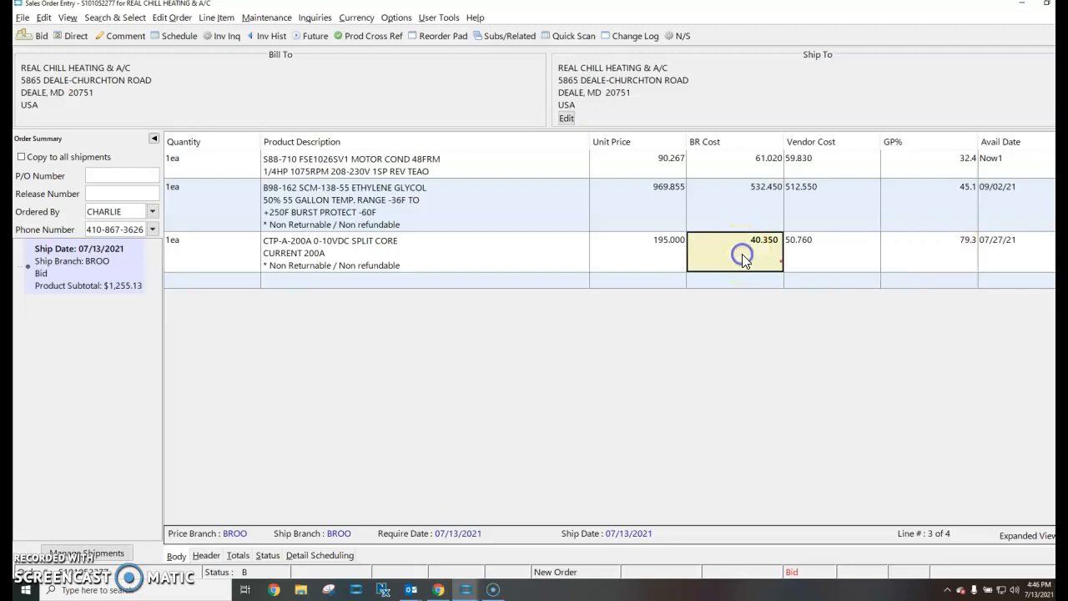
left_click(416, 240)
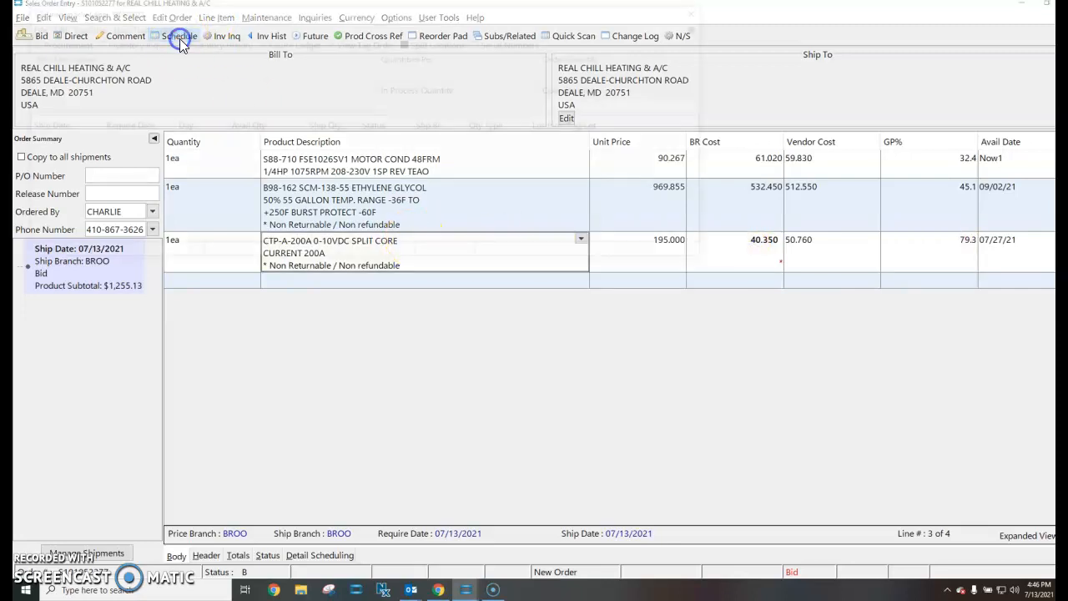
left_click(179, 38)
left_click(54, 43)
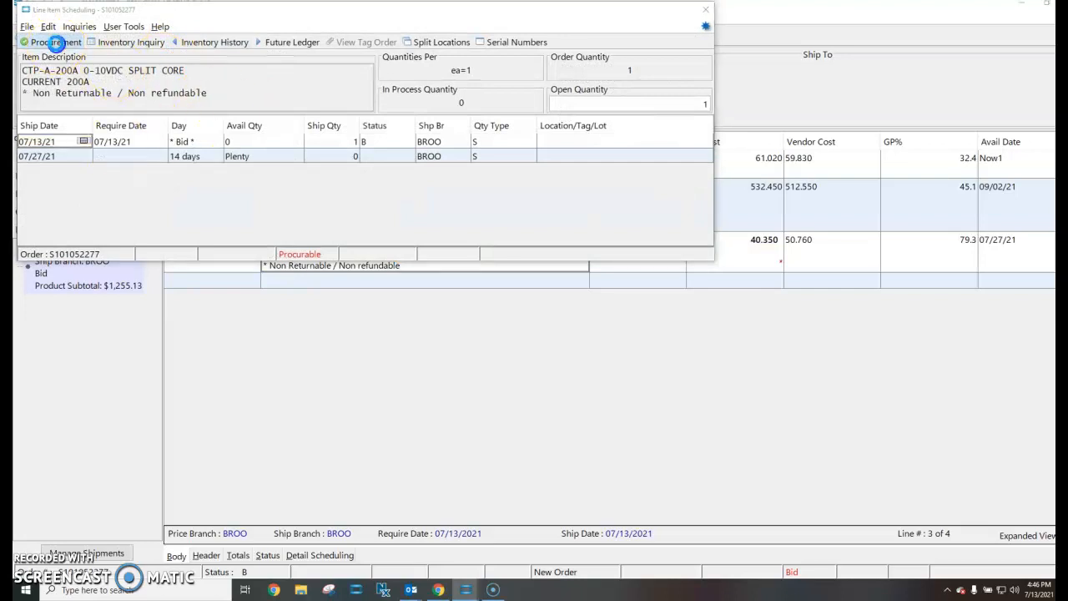
left_click(364, 151)
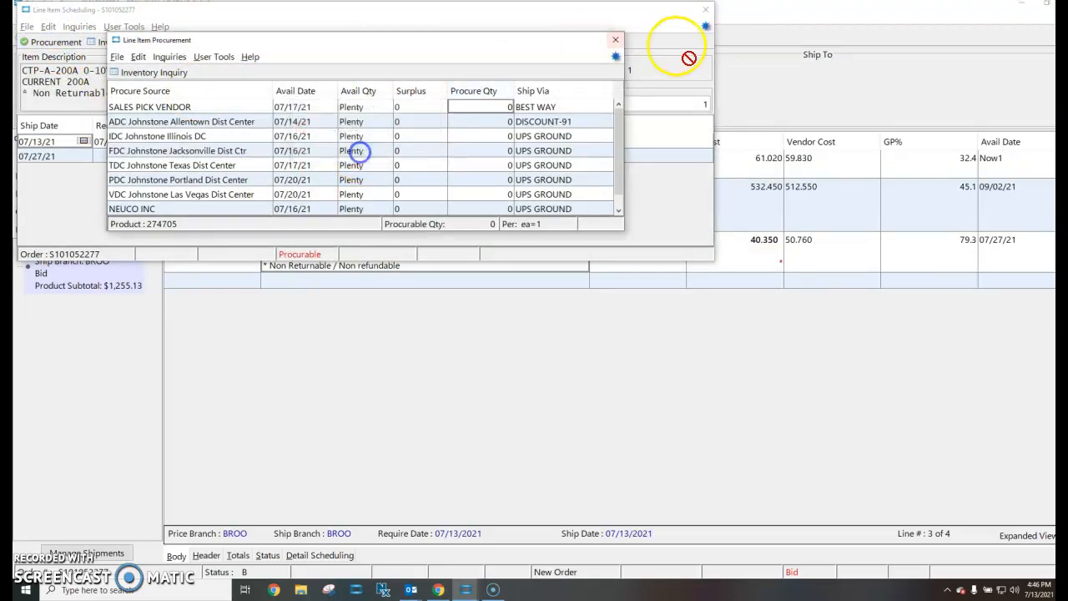
left_click(615, 40)
left_click(703, 10)
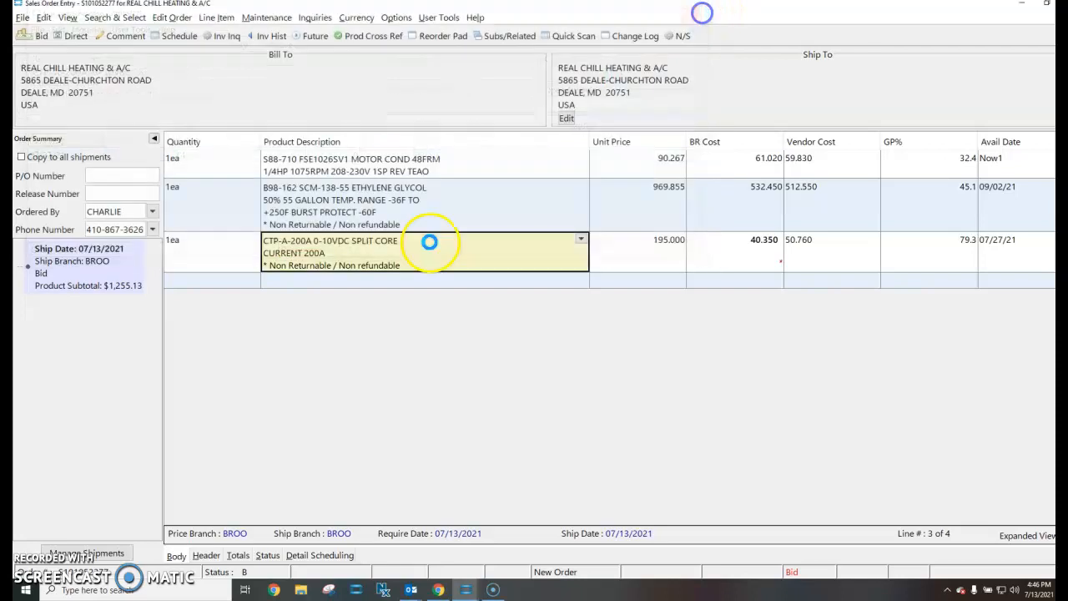
Step: Change the order status from Bid to Call When Complete
left_click(267, 555)
type("C")
left_click(539, 362)
Step: Go back to the order body, dismiss the credit limit warning, and delete the B98-162 ethylene glycol line
left_click(175, 555)
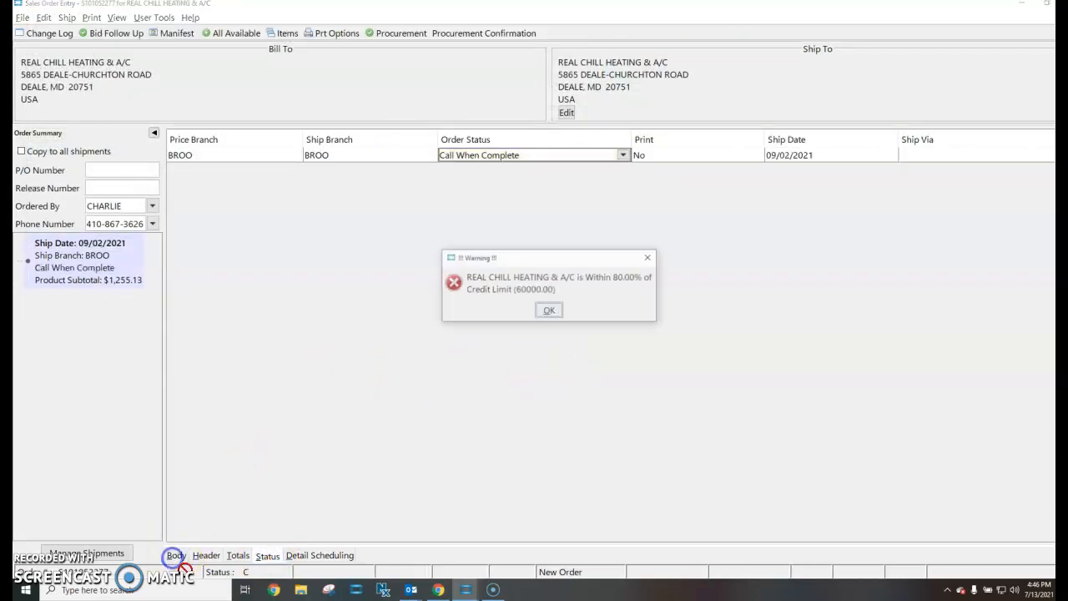
left_click(546, 310)
right_click(346, 203)
left_click(417, 428)
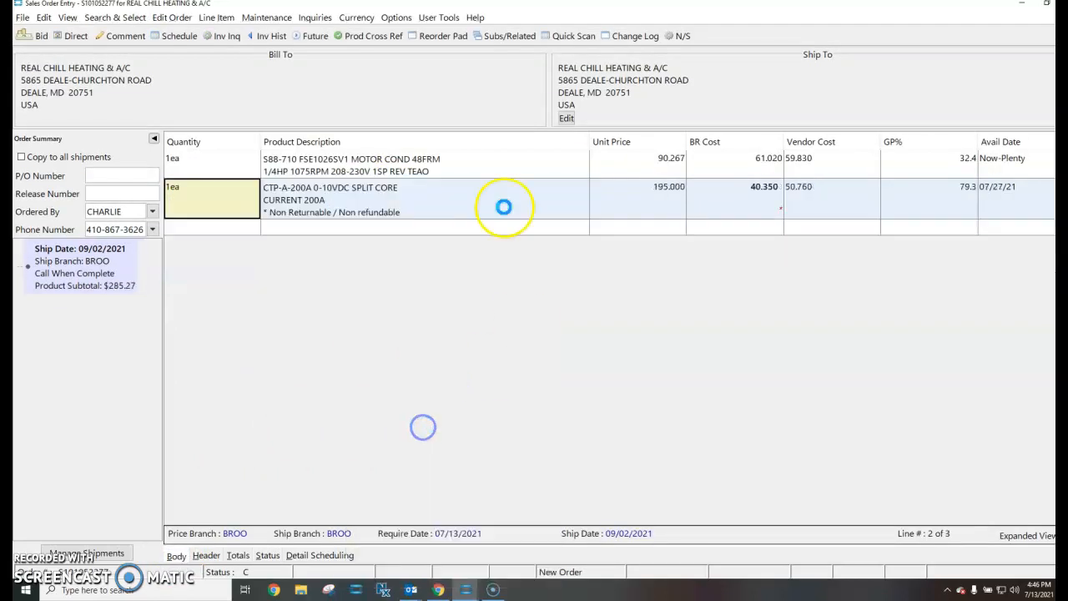
Step: Procure 1 of the CTP-A-200A from SALES PICK VENDOR shipping via UPS GROUND, and save the line item procurement
left_click(171, 40)
left_click(46, 42)
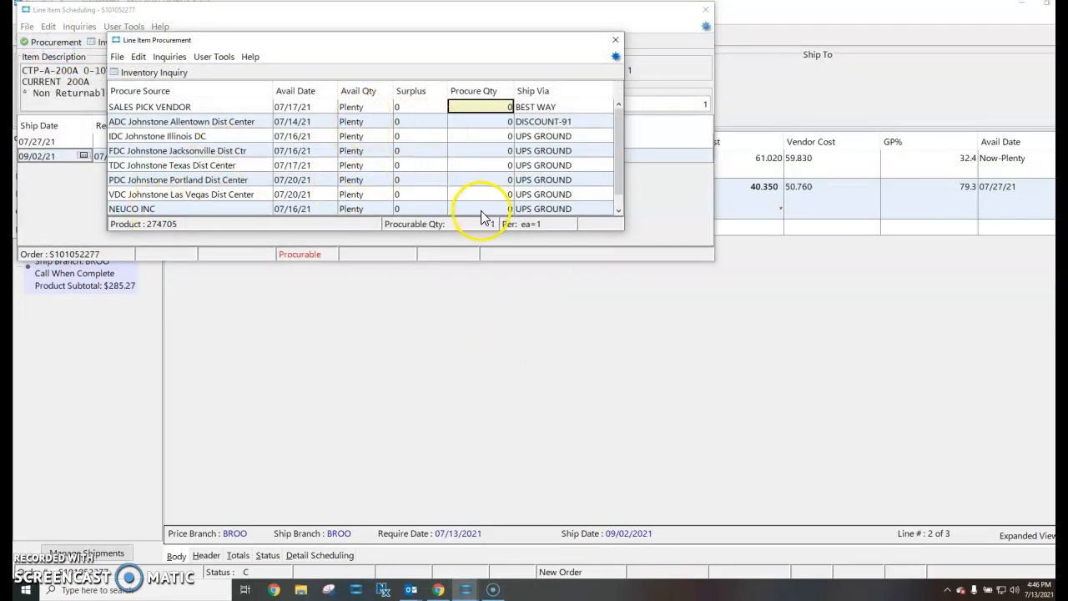
left_click(487, 109)
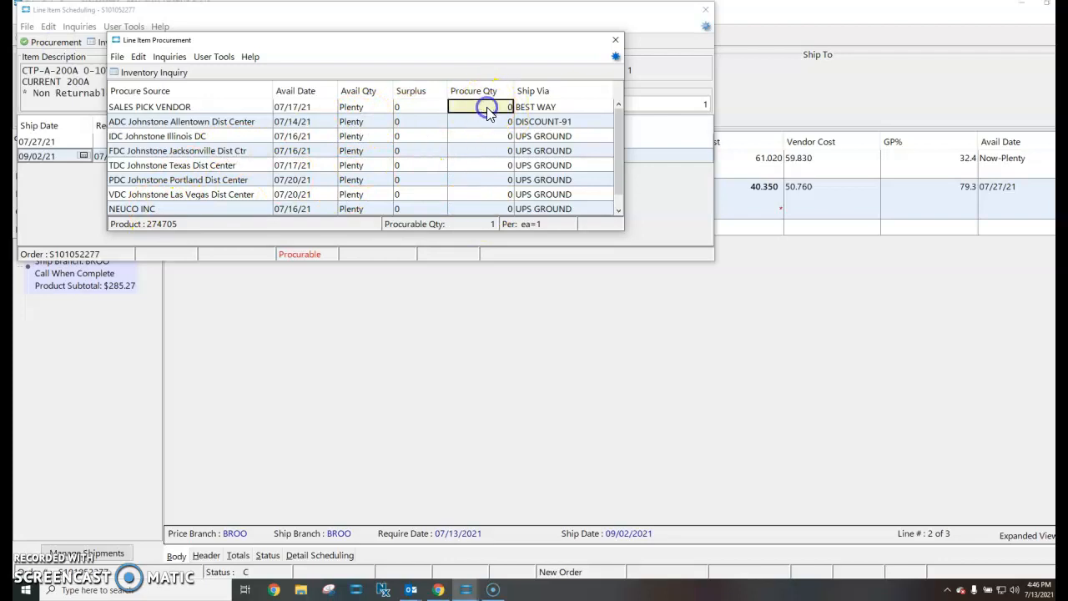
type("1")
key("Tab")
type("UP")
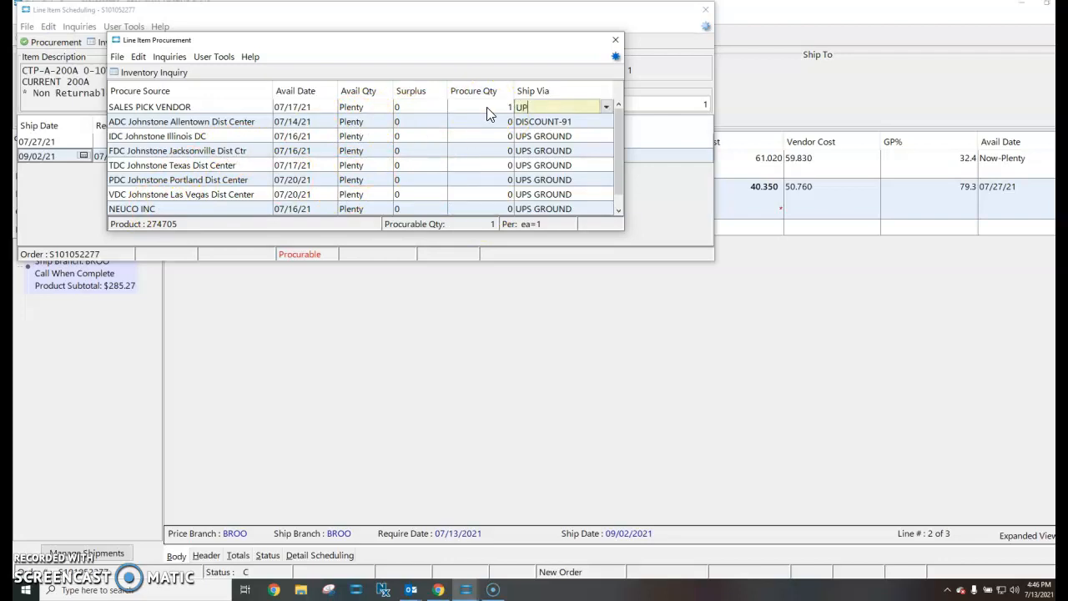
type("S G")
key("Tab")
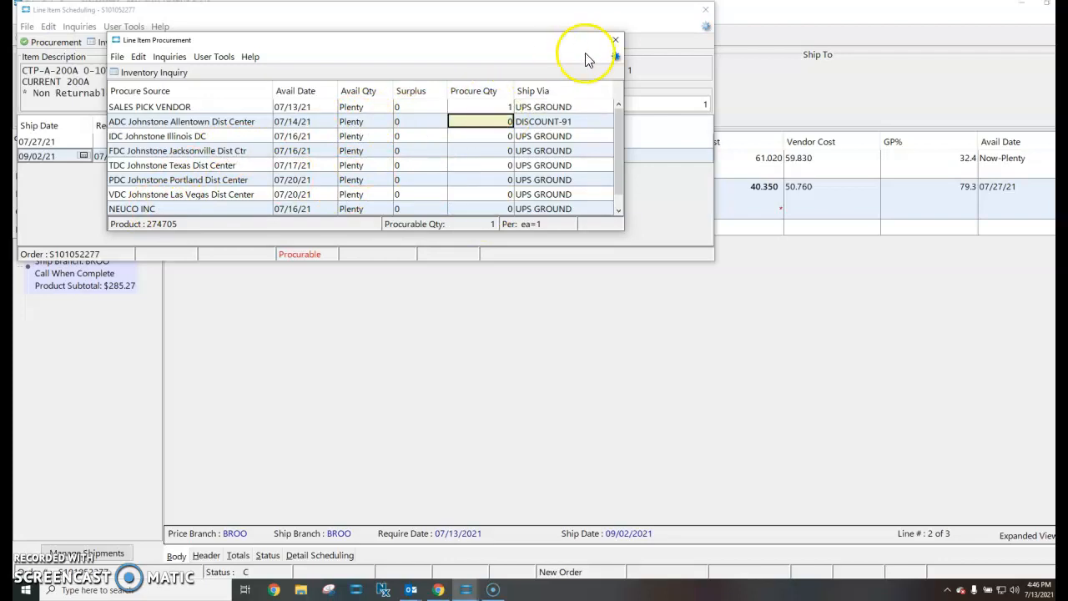
left_click(615, 40)
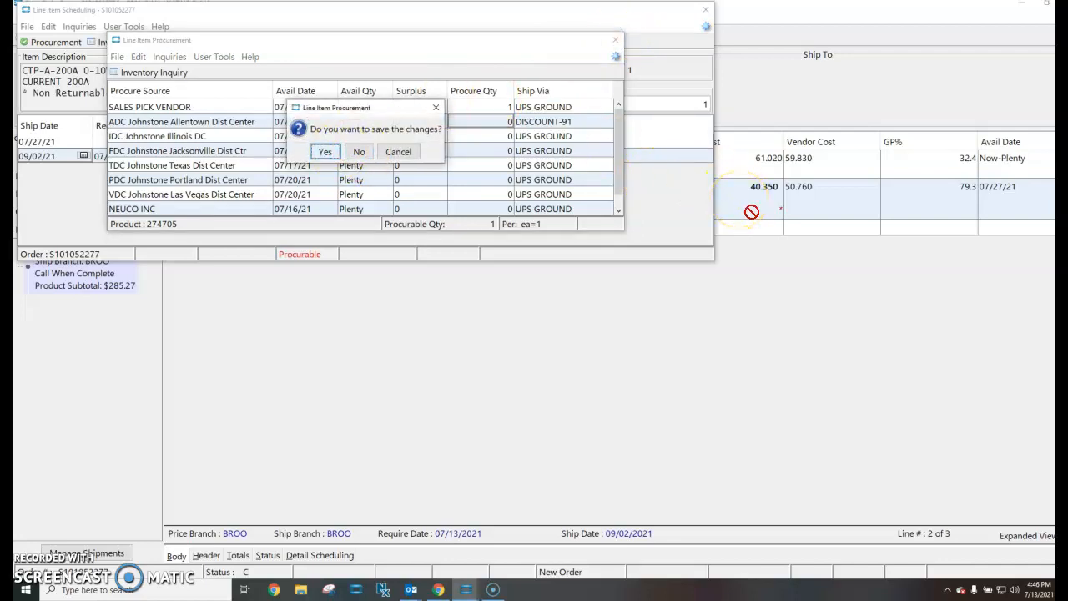
left_click(325, 151)
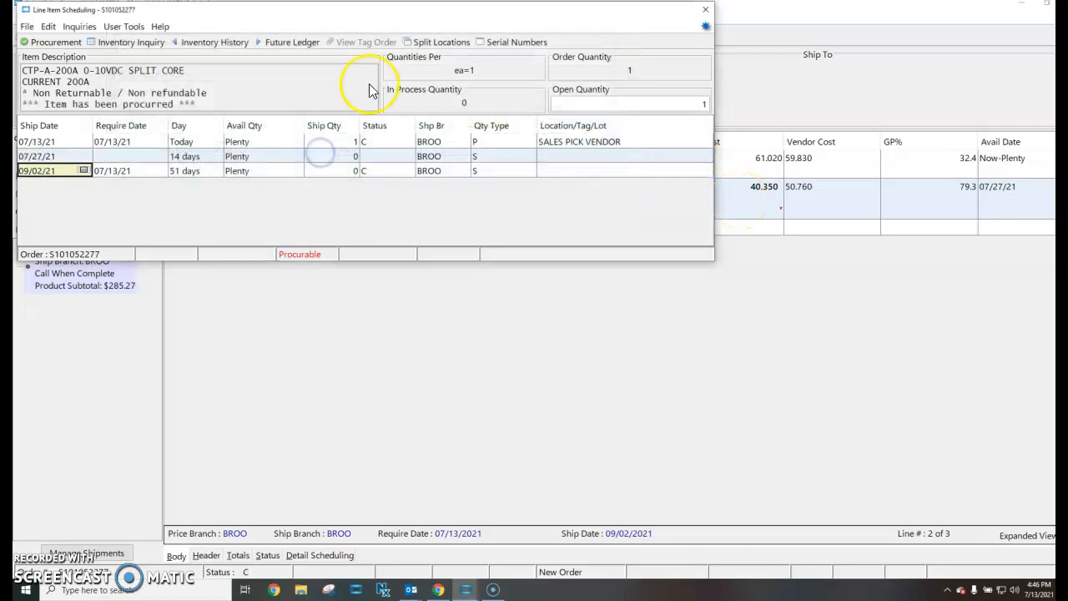
left_click(705, 12)
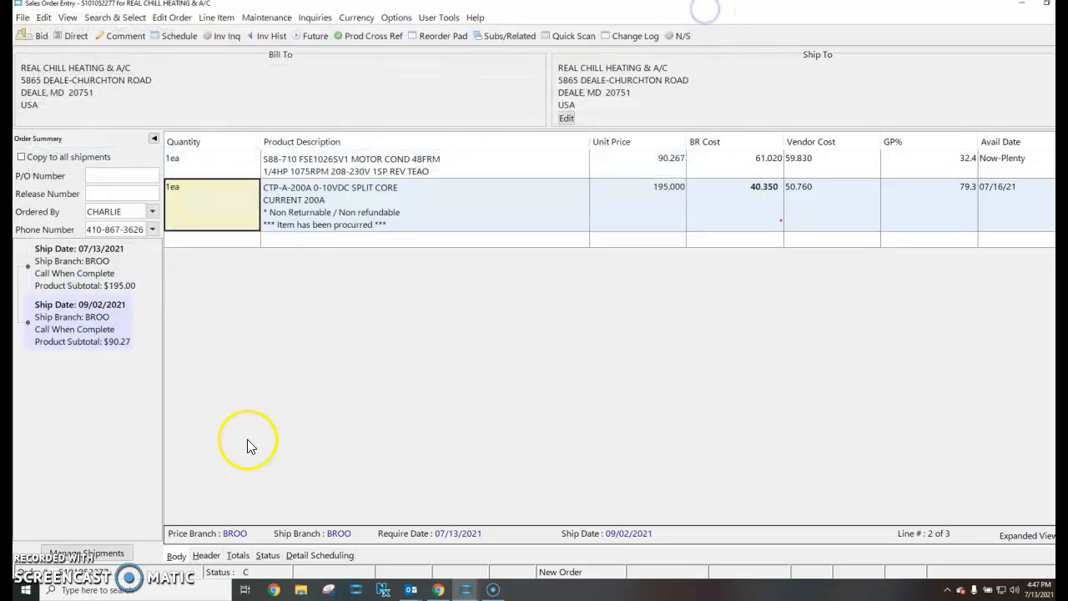
Step: In Procurement Confirmation, set the CTP-A-200A to procure from HONEYWELL BUILDINGS, and return to the empty line in the order body
left_click(266, 561)
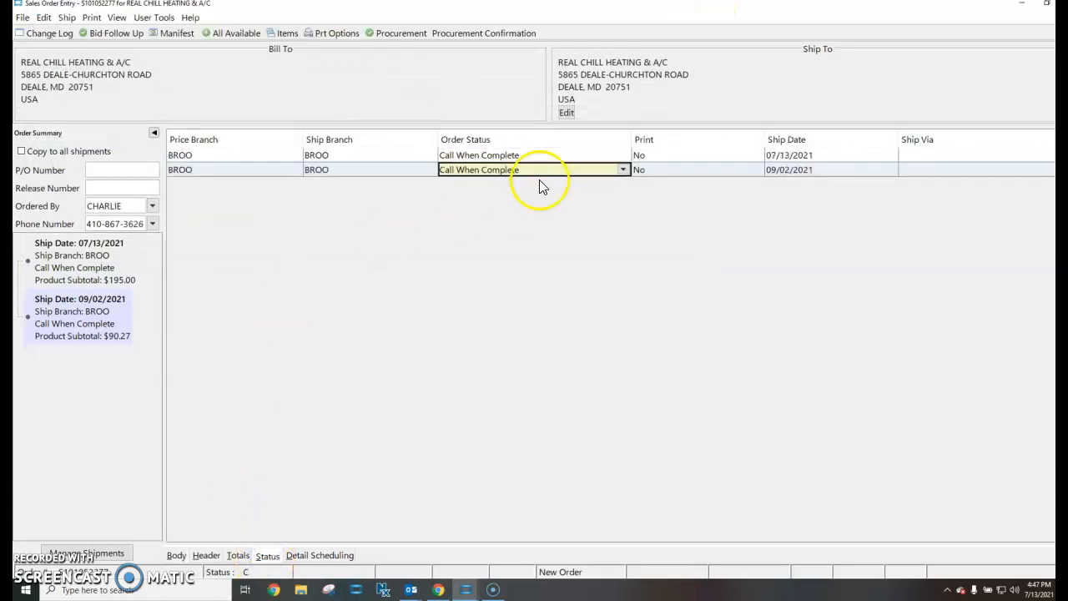
left_click(471, 37)
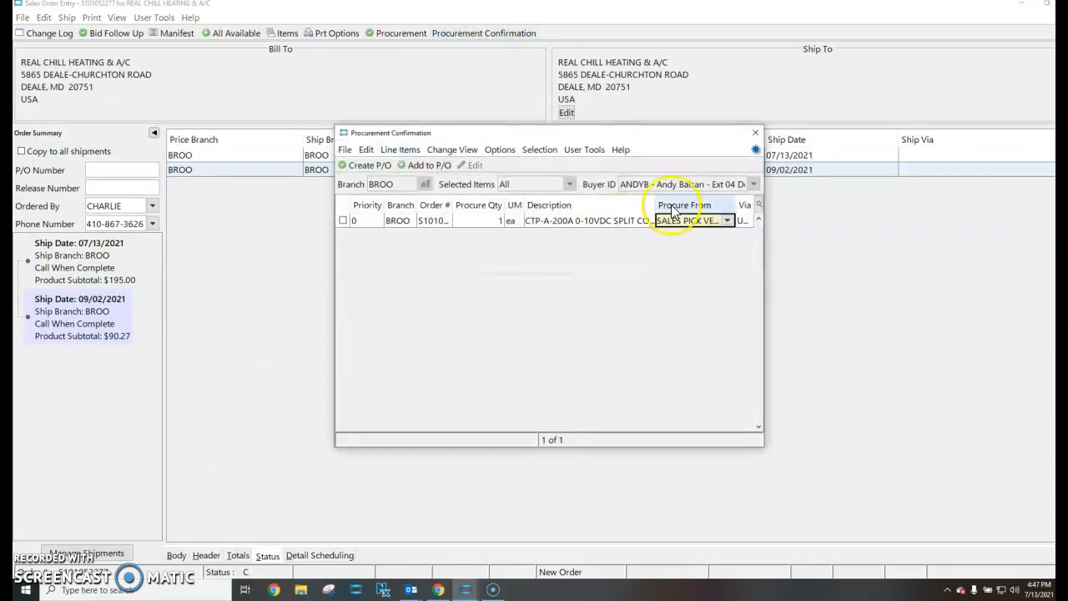
type("HONEYWE")
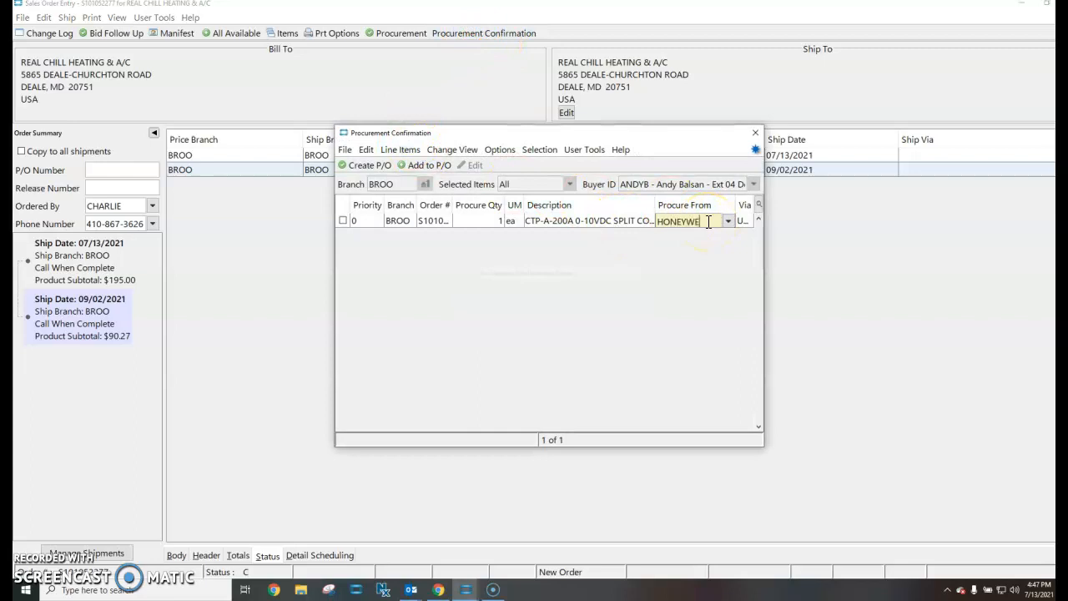
type("LL")
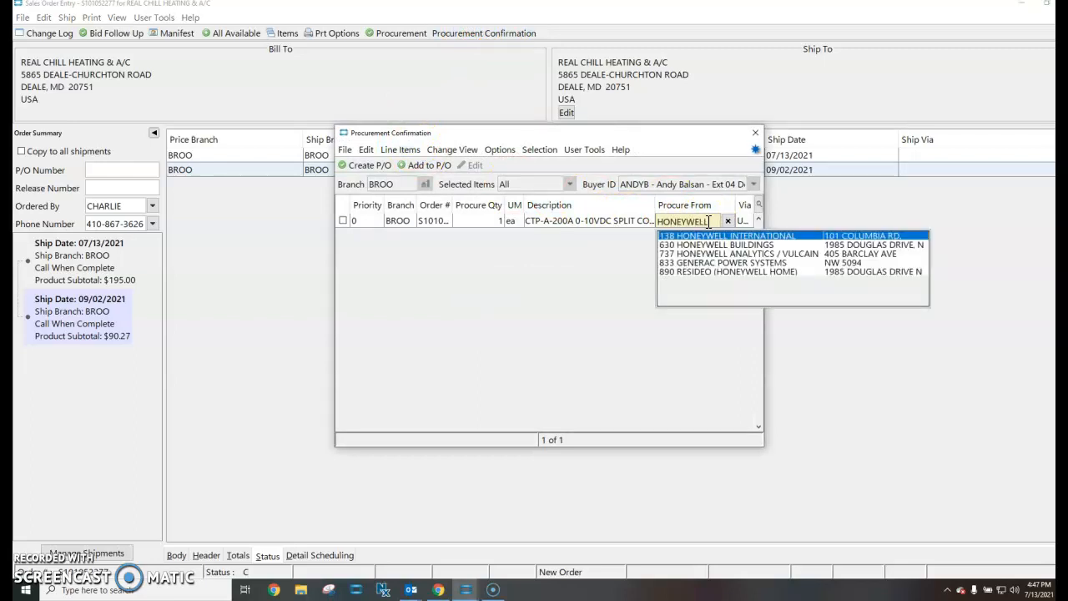
key("Down")
key("Return")
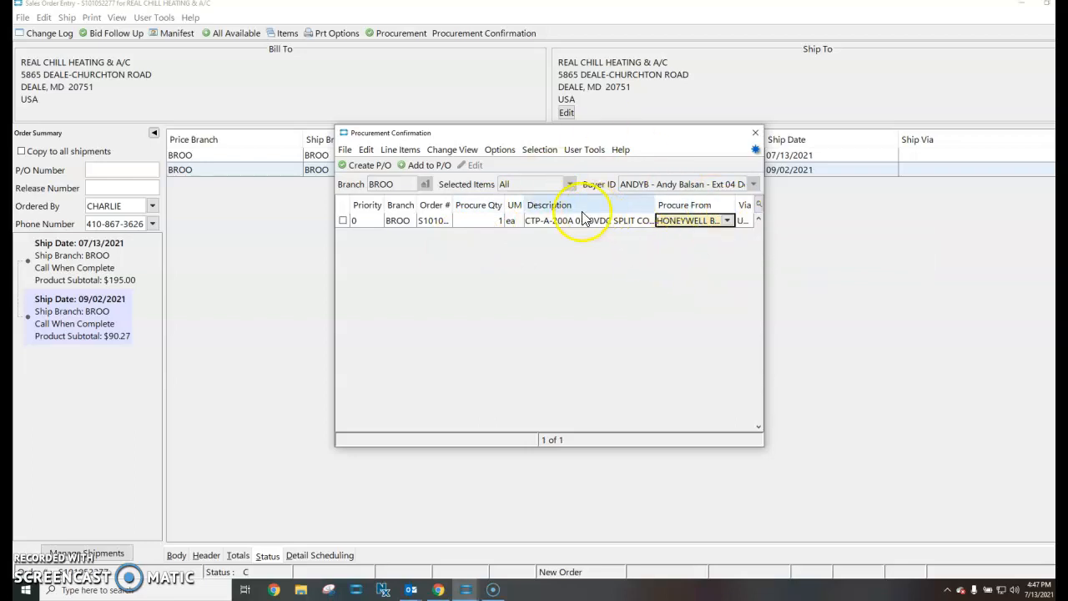
left_click(756, 133)
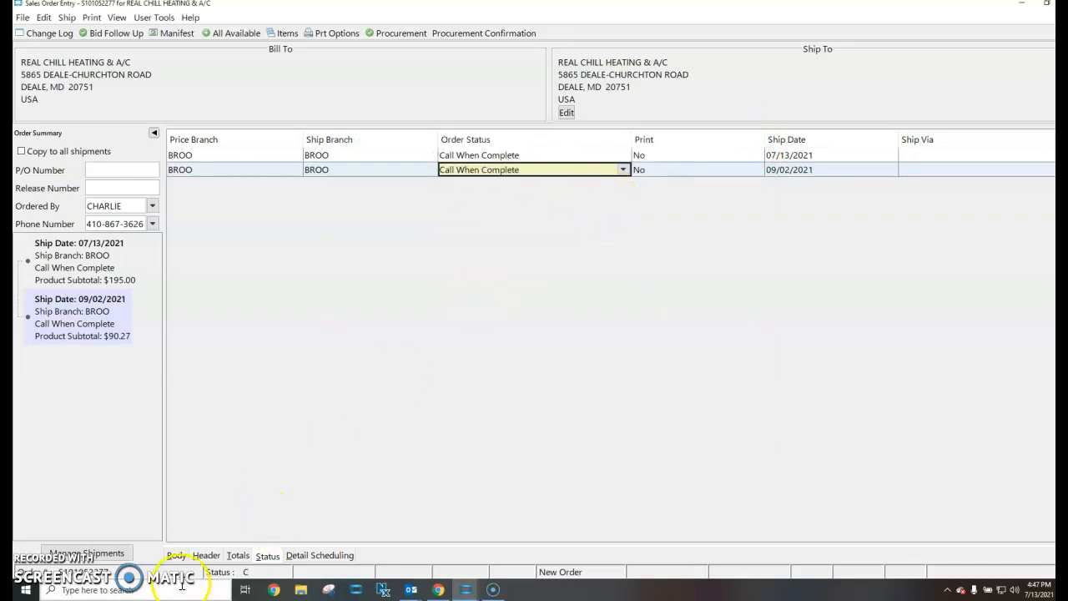
left_click(171, 555)
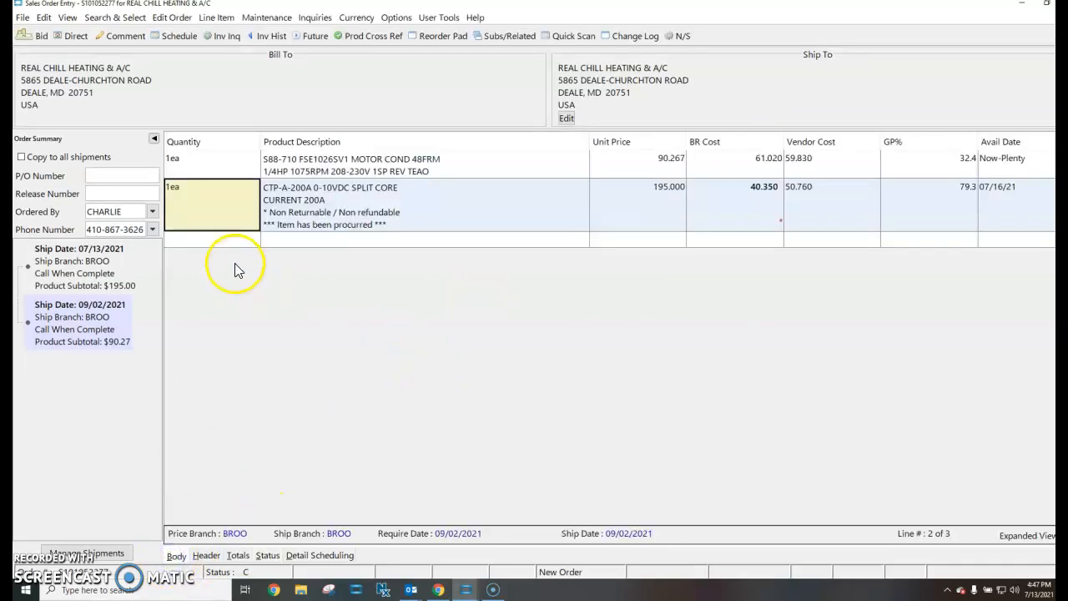
left_click(217, 244)
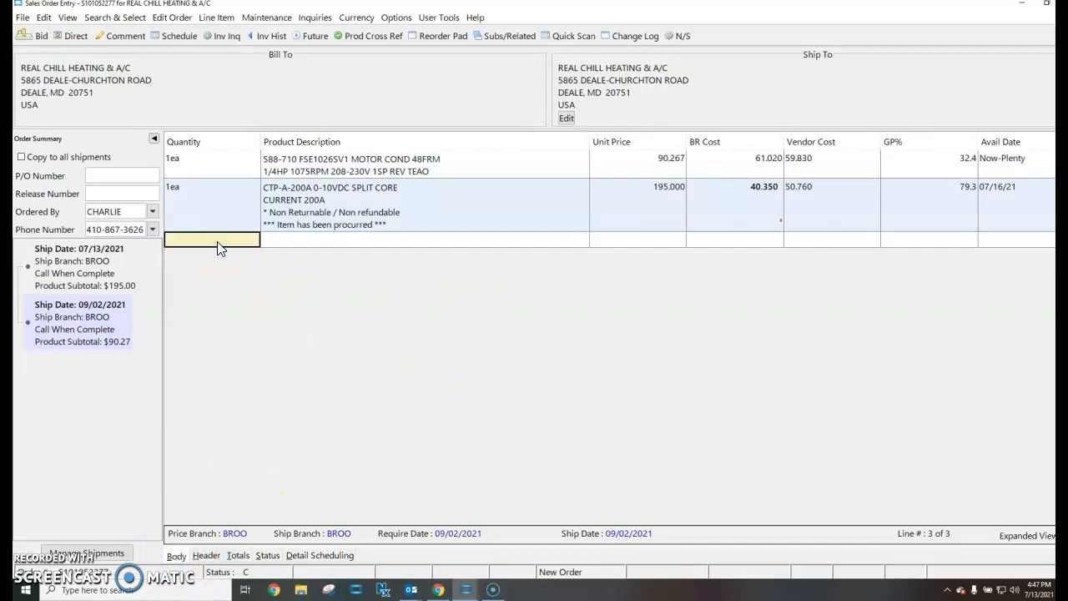
Step: Switch to JXI in Chrome and review the Neuco order details for the CTP-A-200A
key("alt+Tab")
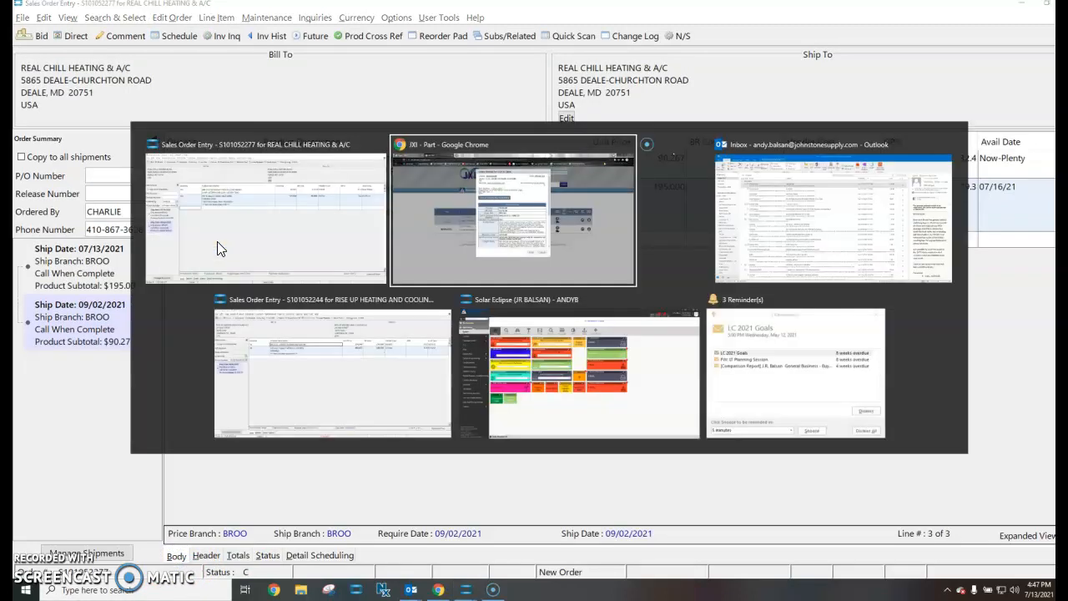
left_click(707, 78)
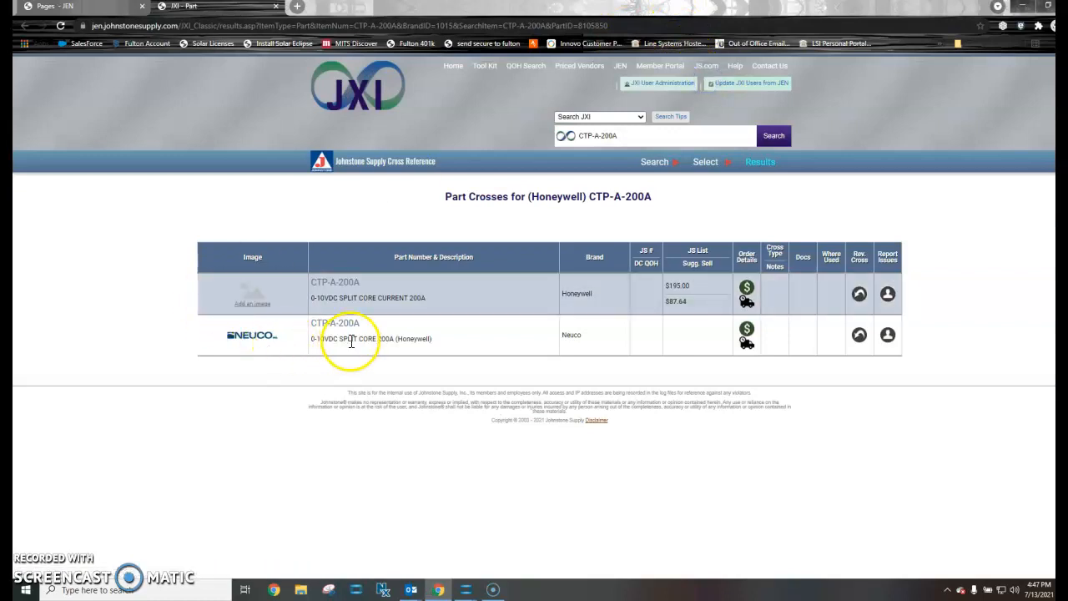
left_click(746, 330)
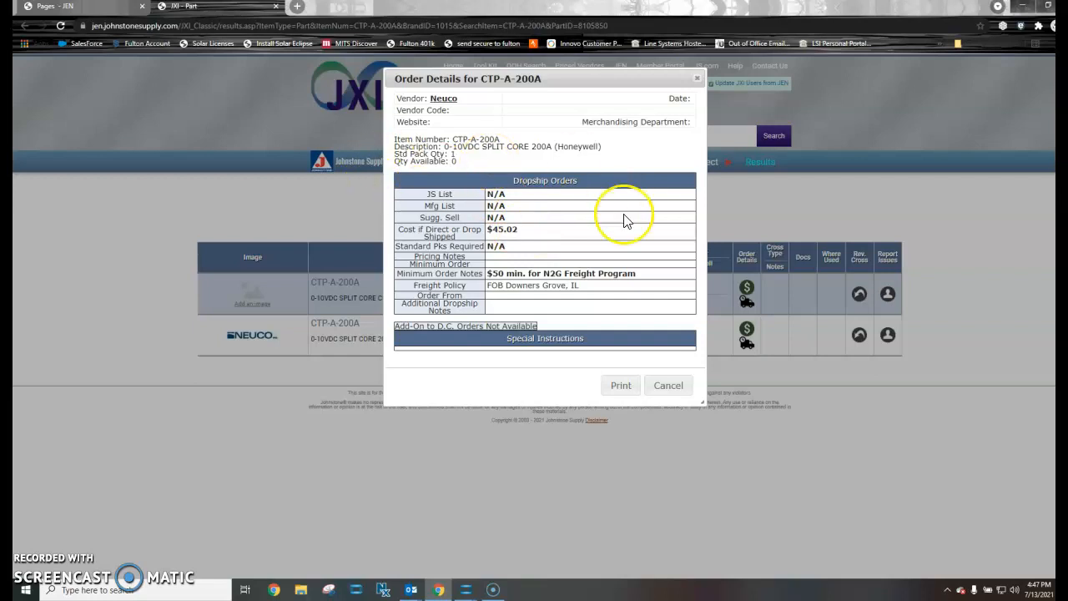
left_click(670, 386)
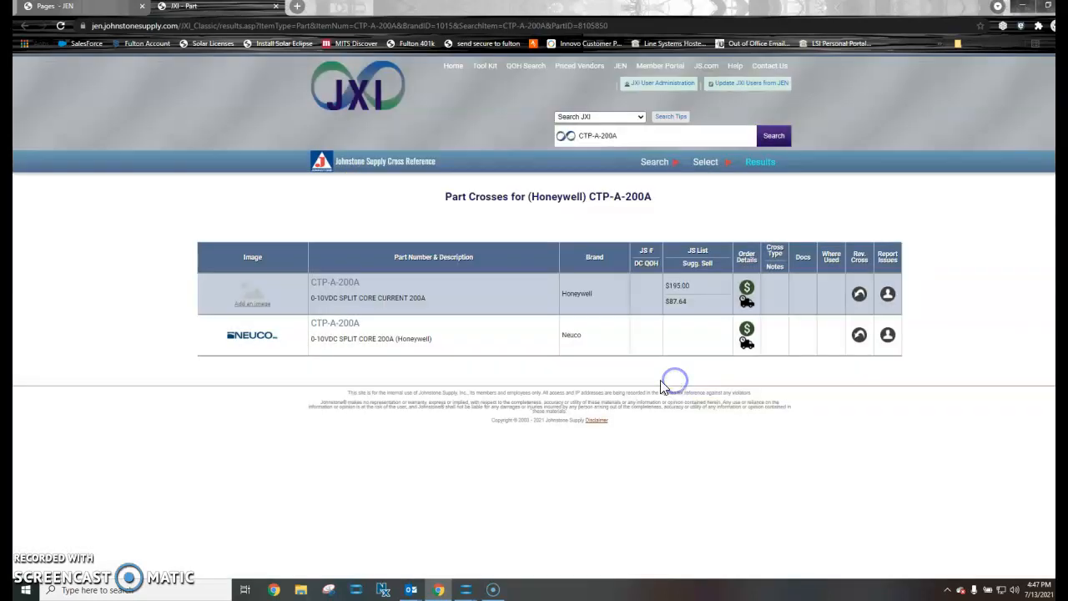
Step: Search JXI for 9033 and open the part crosses for the Marathon Motors (Regal Beloit Genteq) 9033
triple_click(629, 138)
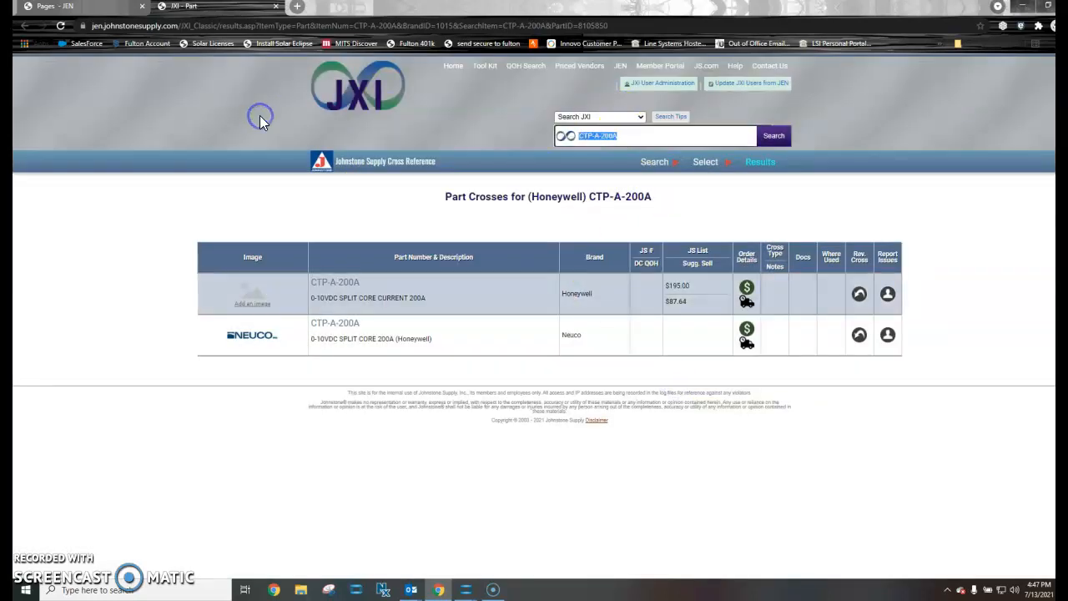
type("g")
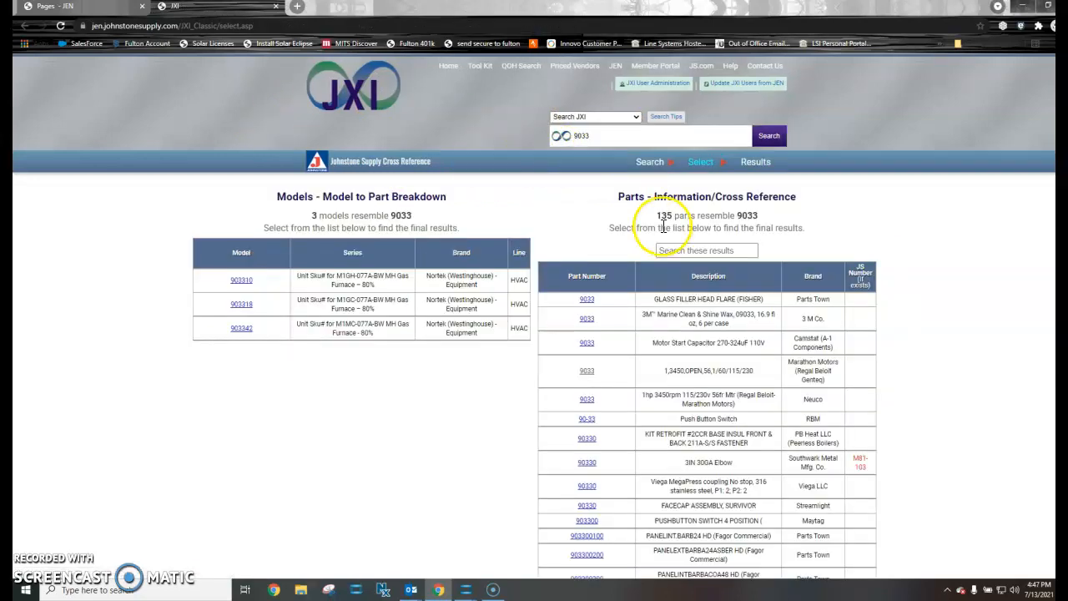
left_click(587, 371)
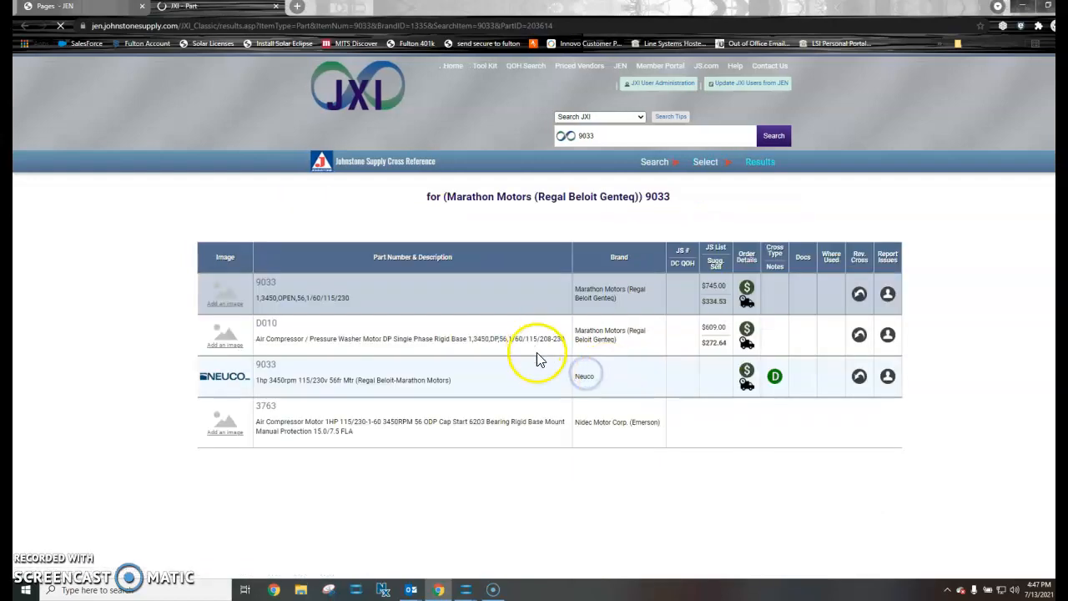
Step: Switch back to Sales Order Entry and add a line for 1 of the 9033 MOTOR
mouse_move(466, 589)
left_click(599, 531)
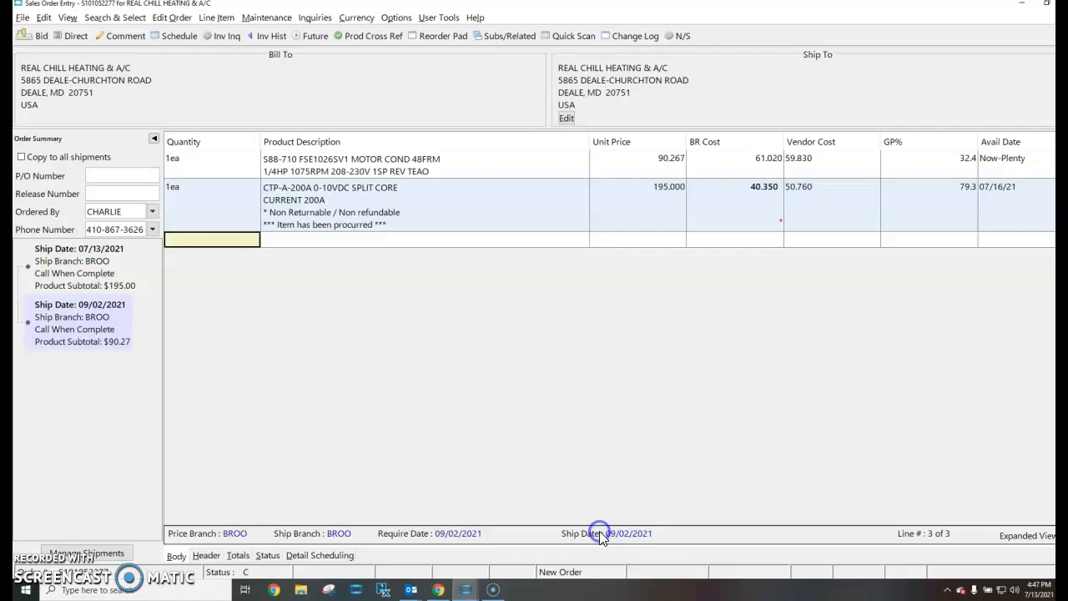
type("1")
key("Tab")
type("9033")
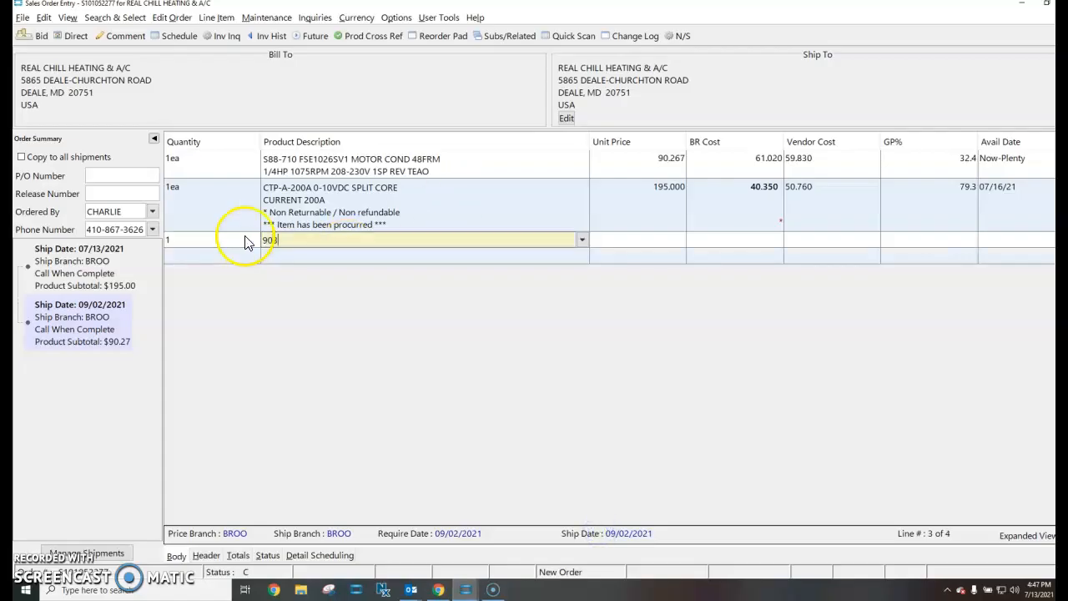
type(" MOTO")
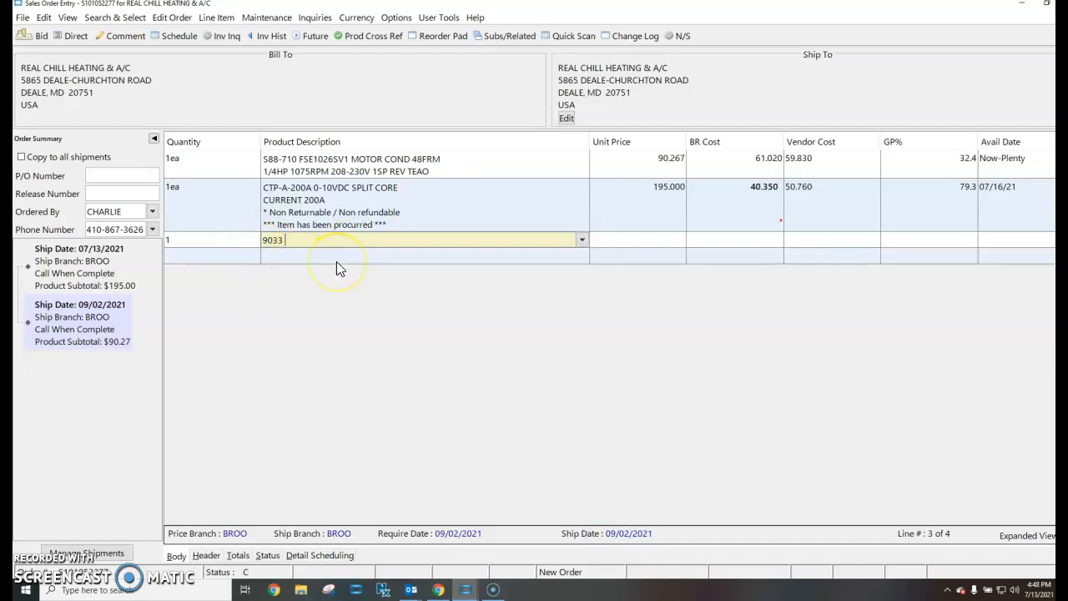
key("Tab")
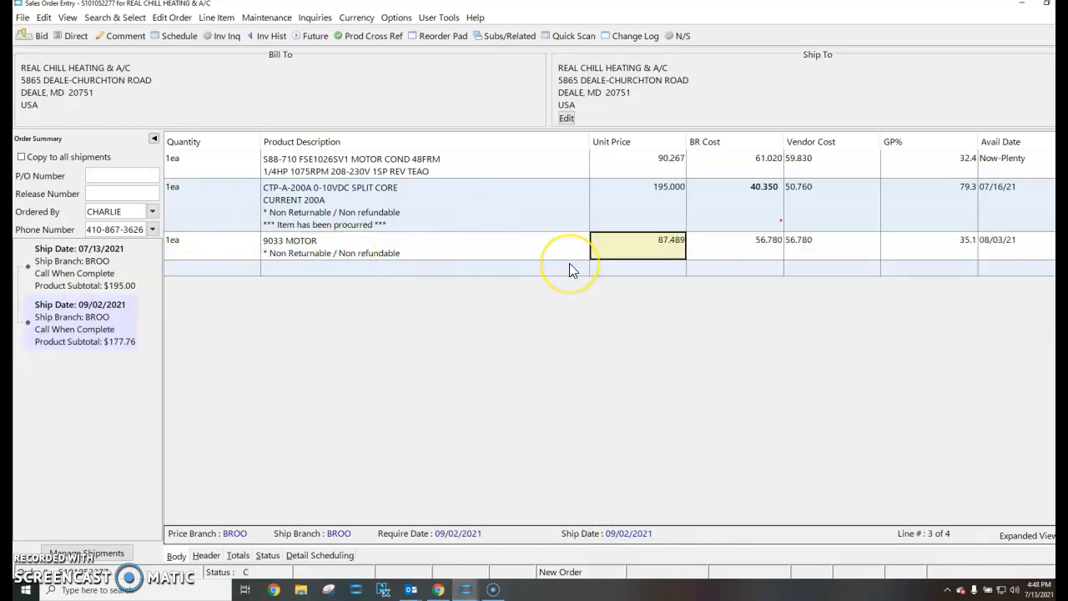
Step: In JXI, open the Marathon Motors order details for the 9033 and compare its direct cost with the order line's cost
key("alt+Tab")
key("alt+Tab")
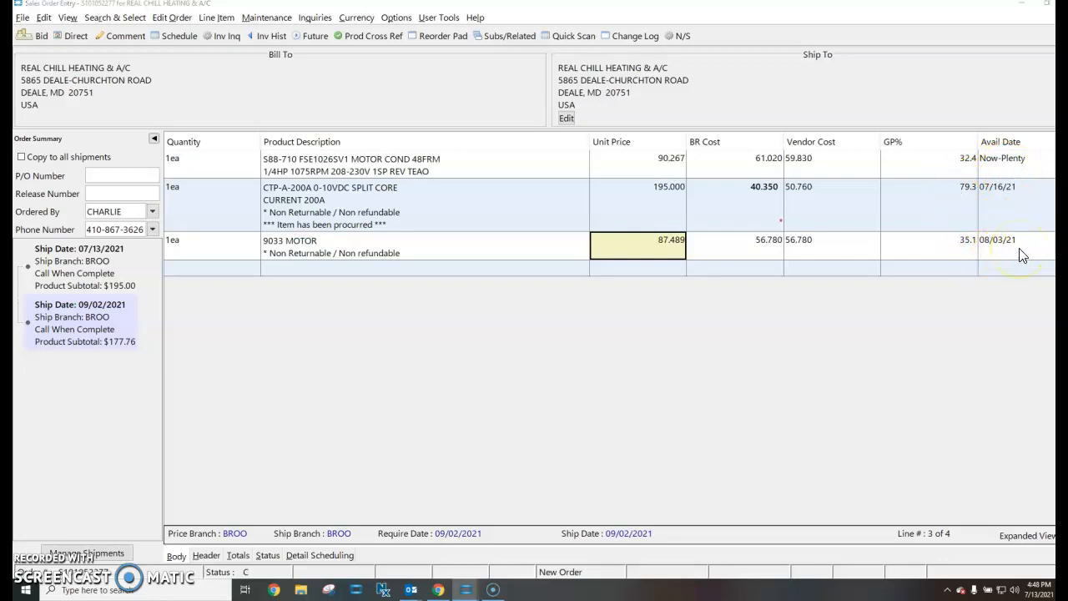
key("alt+Tab")
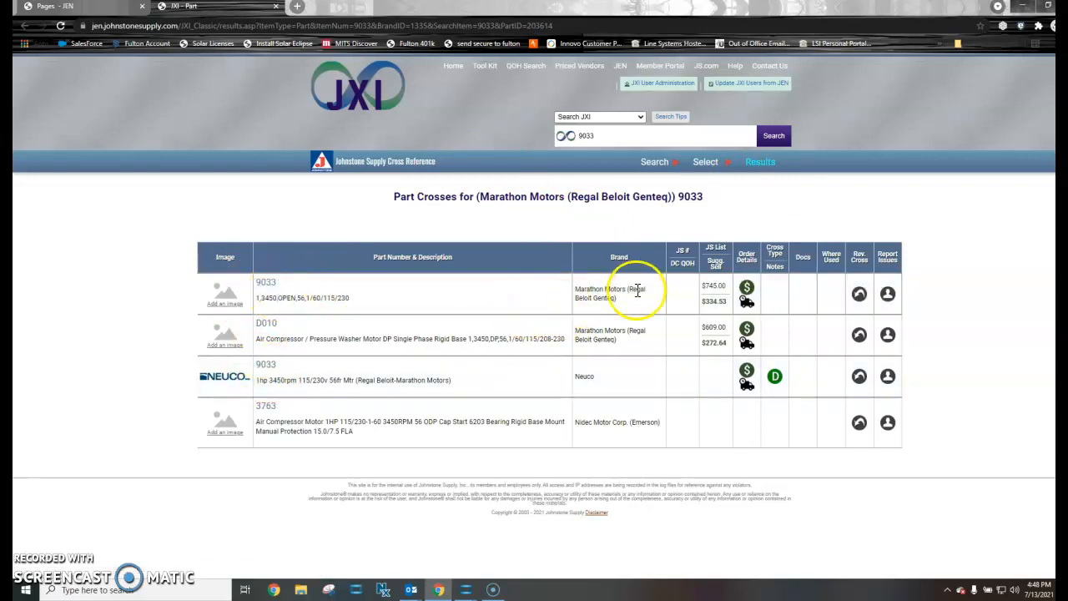
left_click(746, 289)
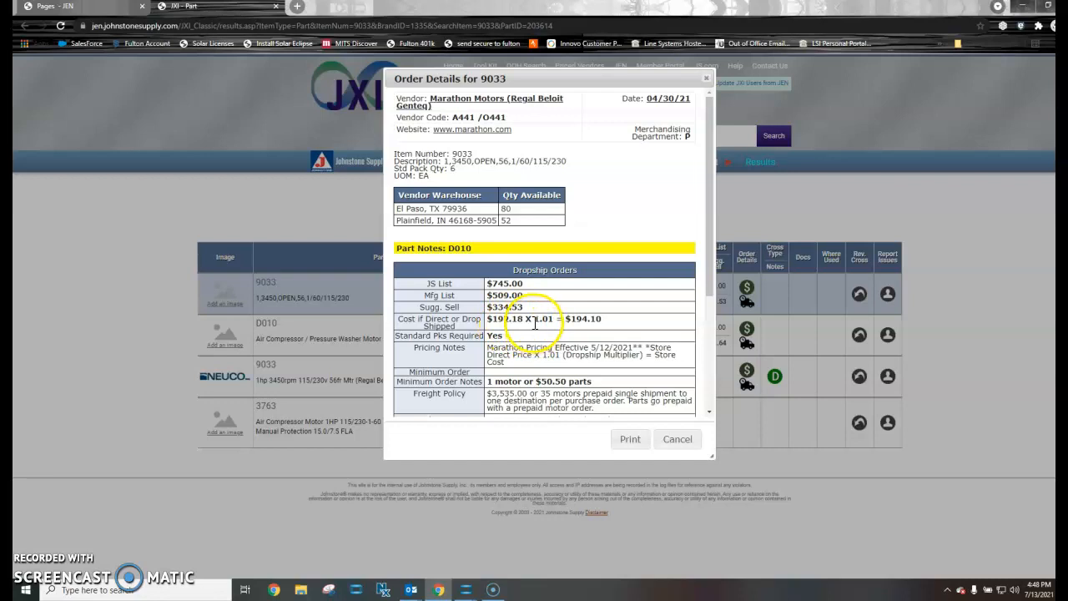
double_click(602, 320)
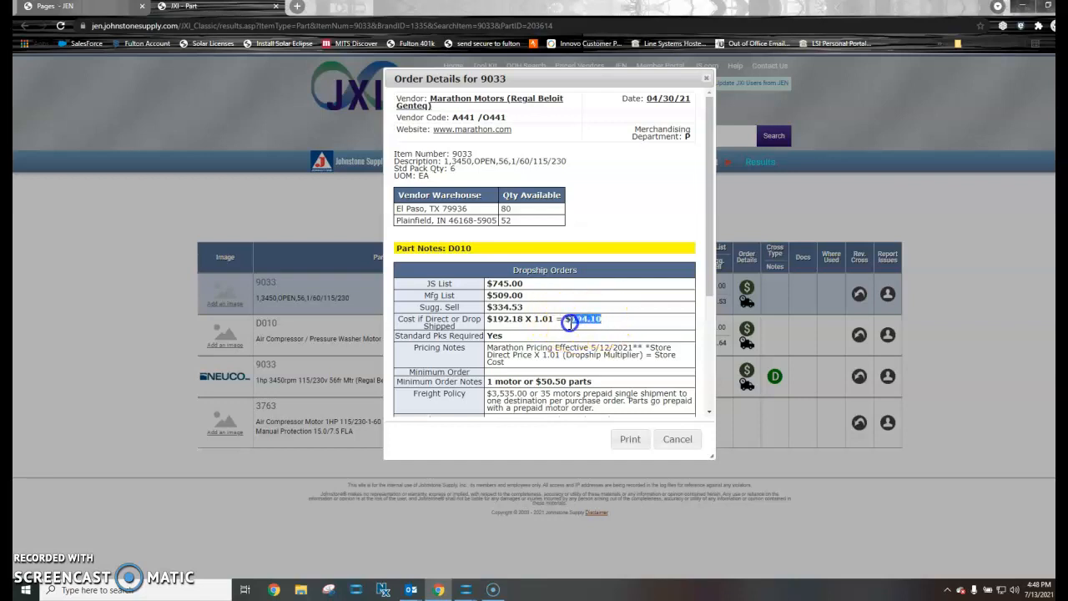
key("alt+Tab")
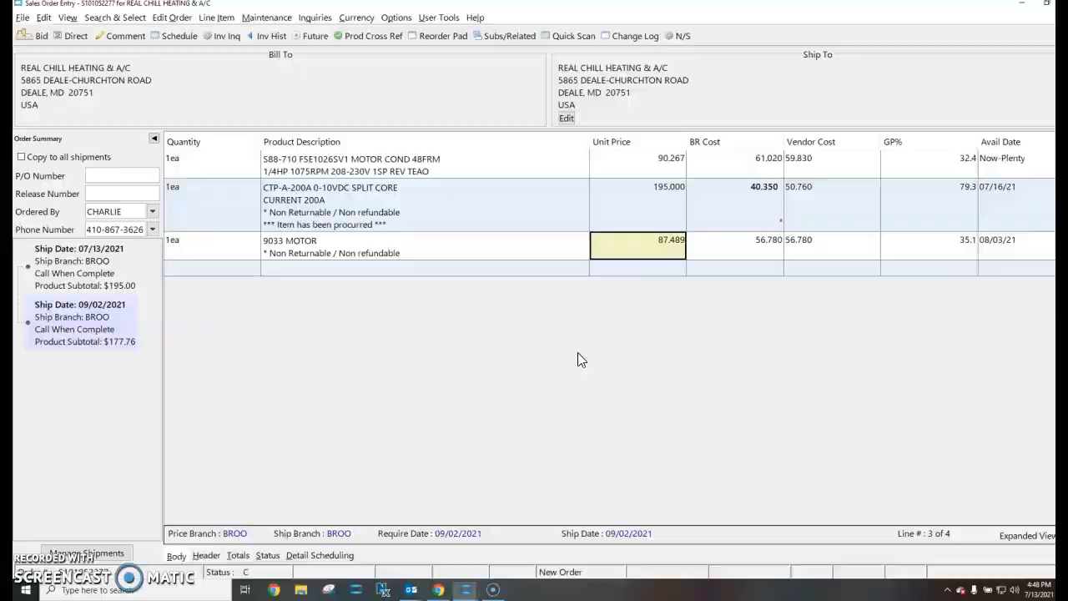
key("alt+Tab")
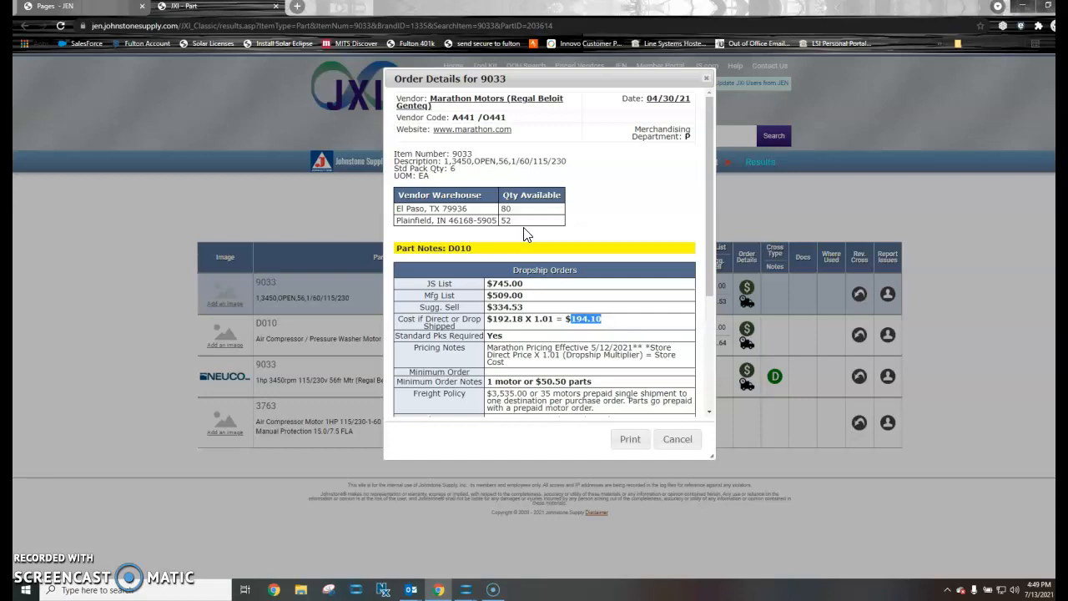
key("alt+Tab")
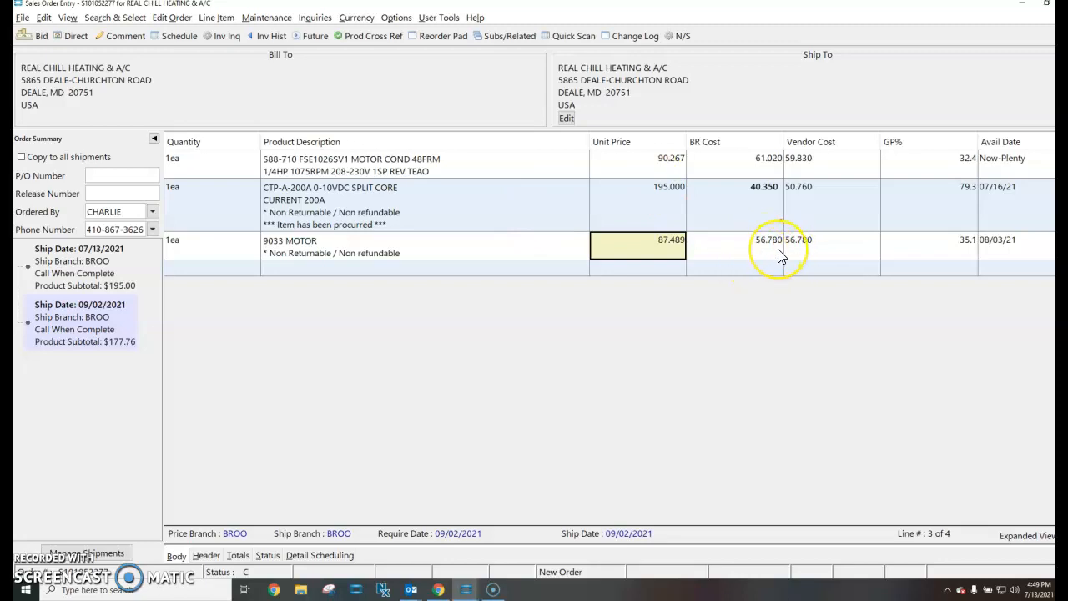
key("alt+Tab")
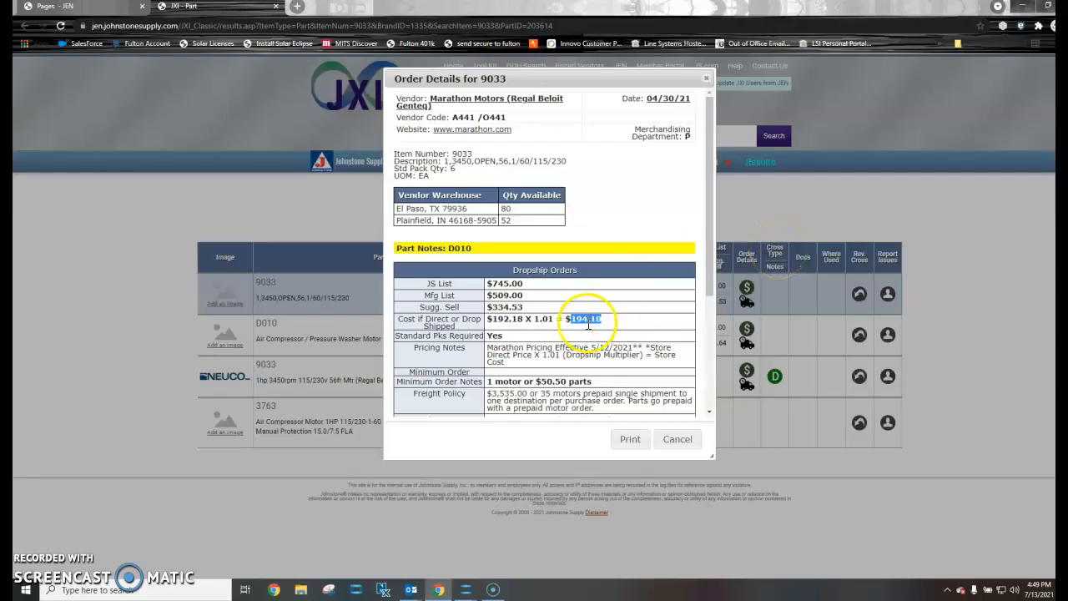
Step: Return to Sales Order Entry and set the BR Cost of the 9033 MOTOR line to 194.10
key("alt+Tab")
left_click(742, 259)
type("194.10")
key("Tab")
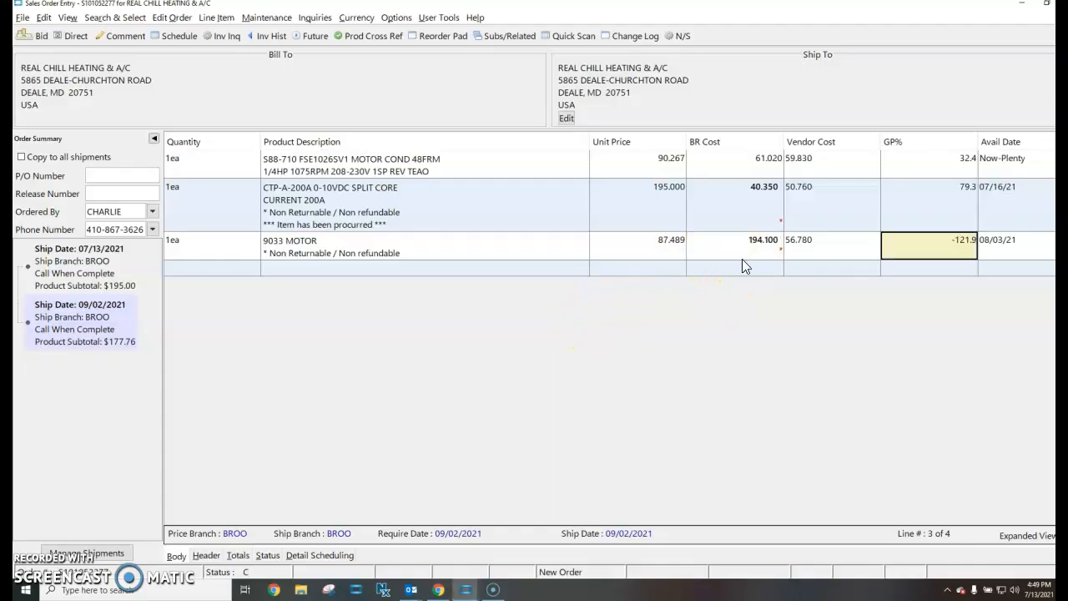
Step: Set the GP% of the 9033 MOTOR line to 38
left_click(745, 255)
left_click(750, 257)
left_click(670, 260)
type("2")
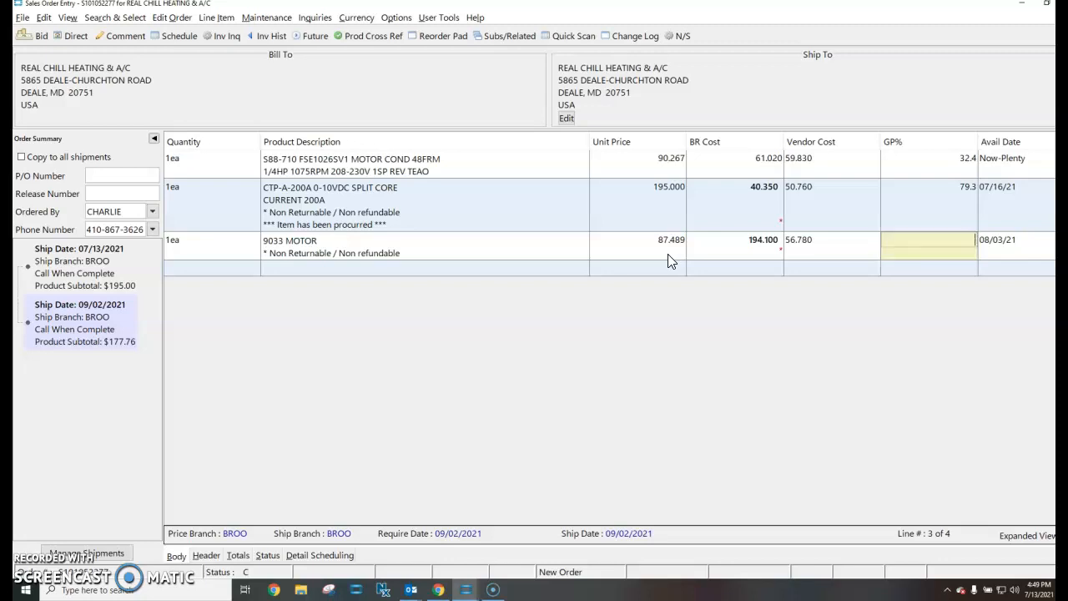
type("8")
key("Return")
left_click(659, 256)
Step: Schedule the 9033 MOTOR line to procure 1 from SALES PICK VENDOR via UPS GROUND, and save the line item procurement
left_click(476, 267)
left_click(451, 248)
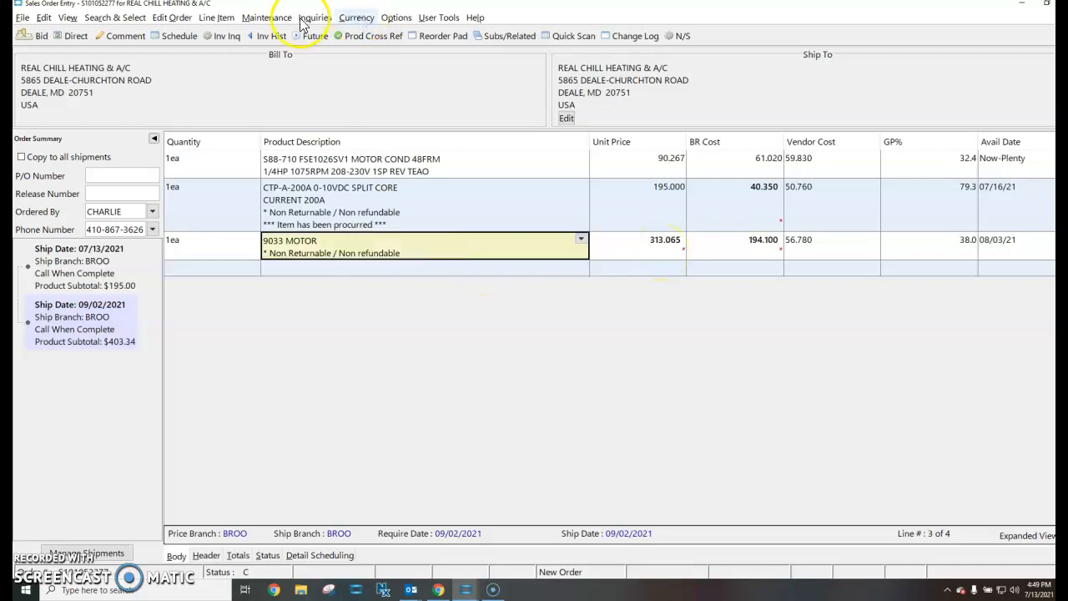
left_click(179, 37)
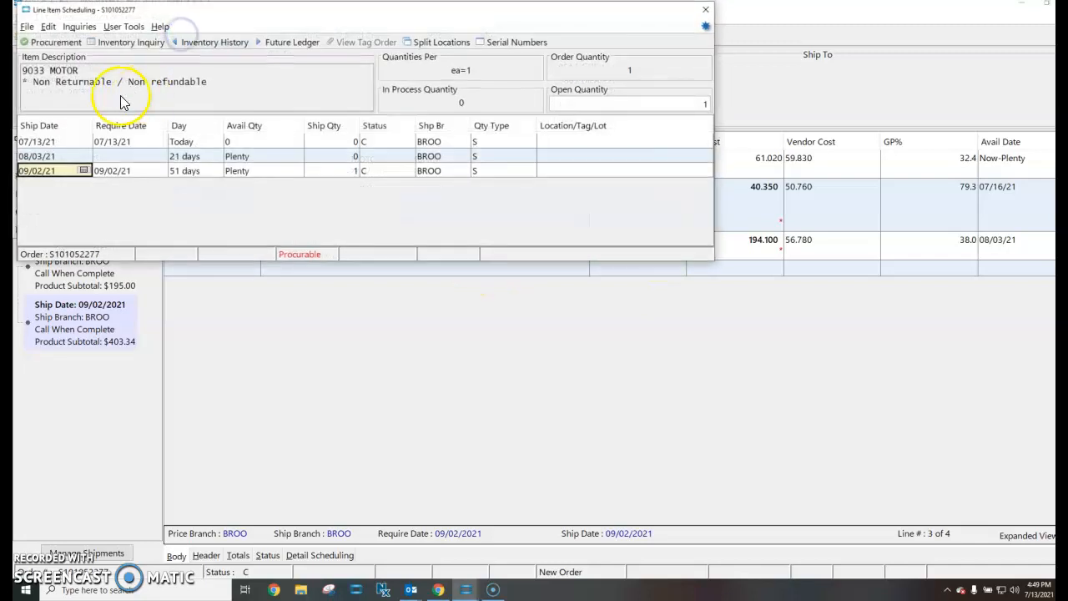
left_click(52, 42)
type("1")
key("Tab")
type("U")
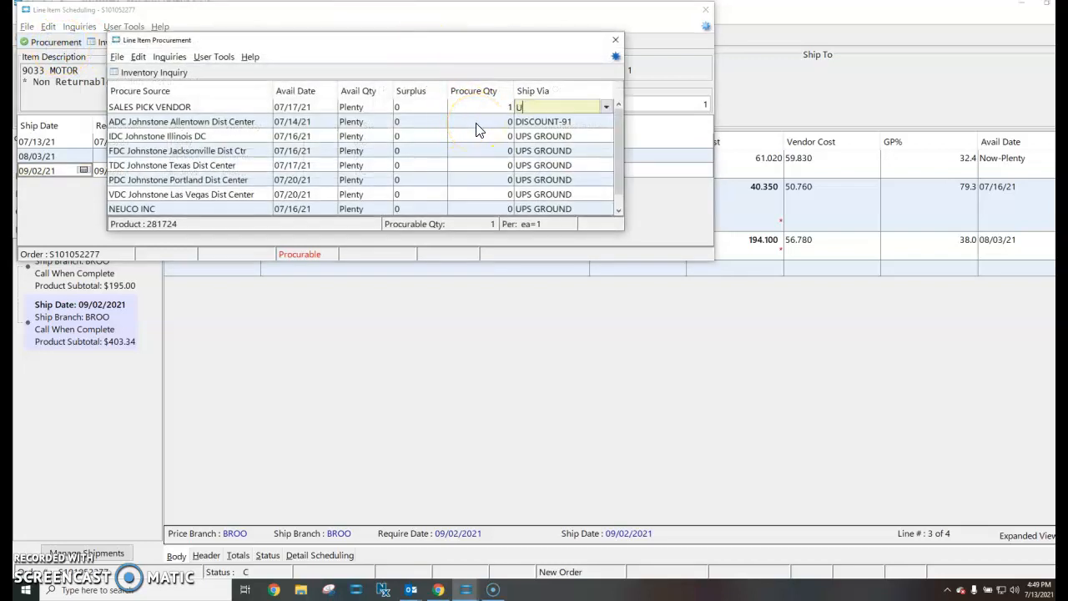
type("PS")
key("Tab")
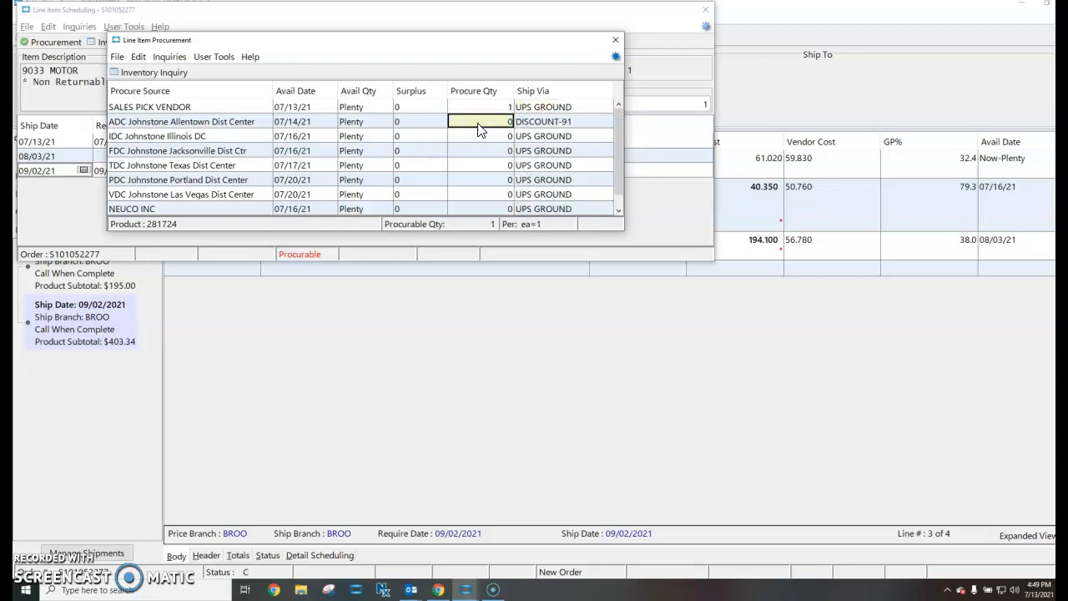
left_click(615, 40)
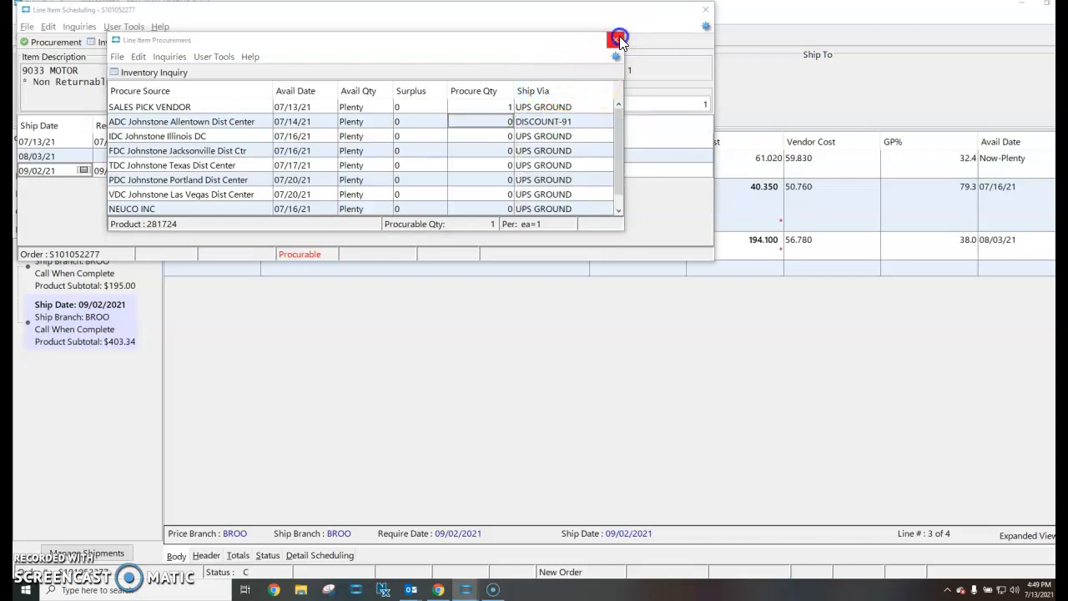
left_click(322, 151)
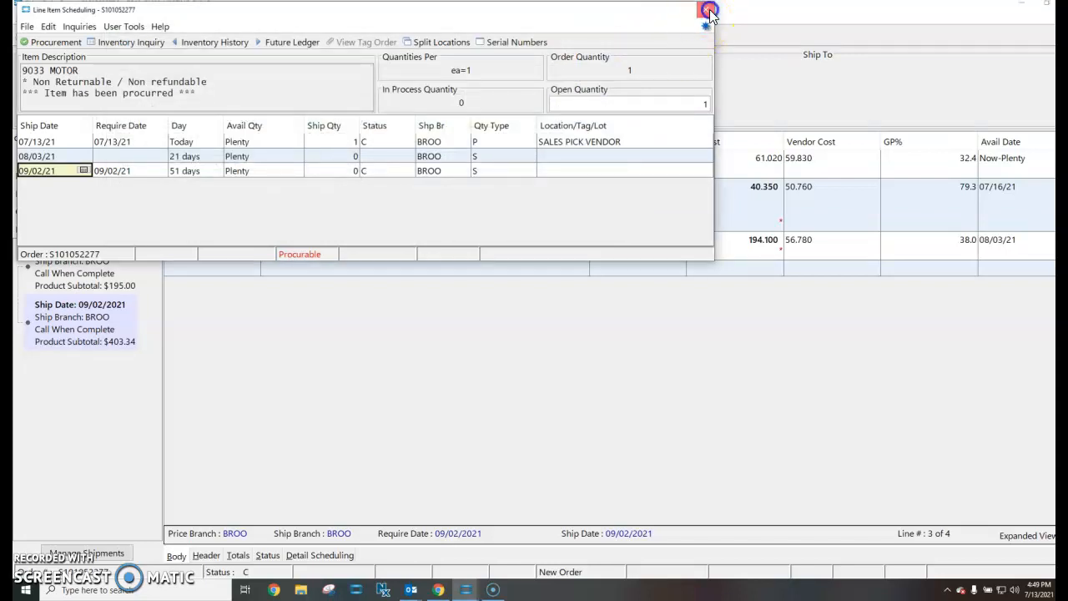
left_click(706, 9)
Step: In the order's Procurement Confirmation, set the 9033 MOTOR to procure from REGAL BELOIT-EPC
left_click(267, 555)
left_click(510, 35)
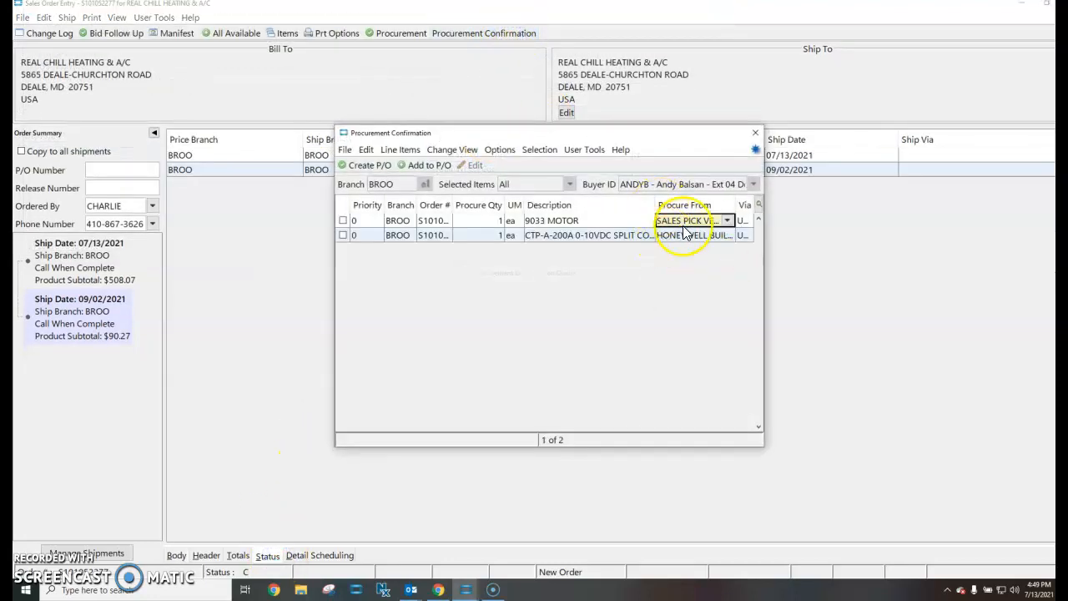
type("BELO")
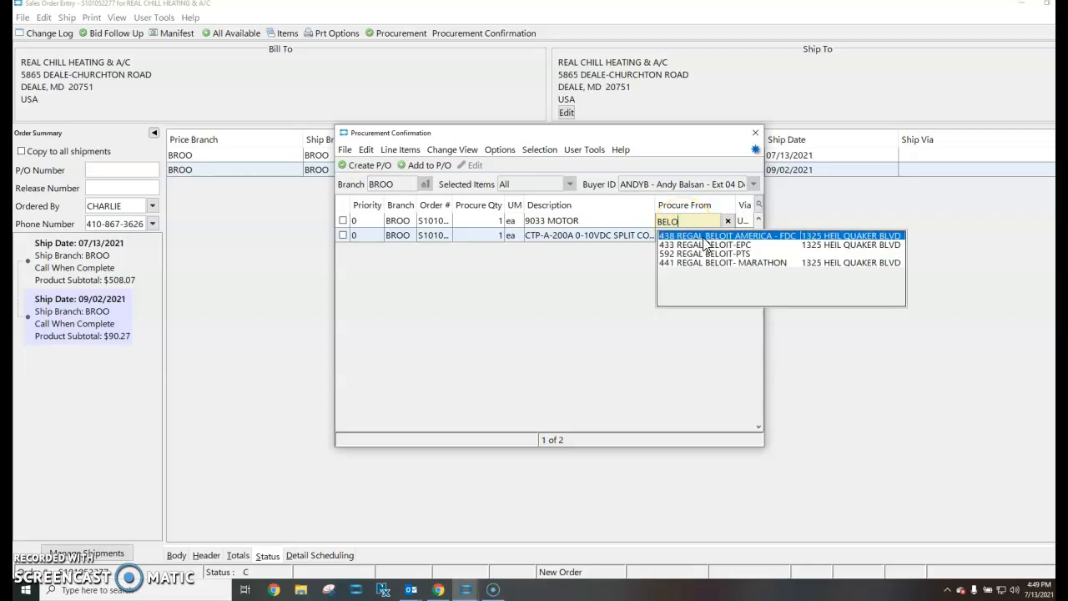
left_click(717, 245)
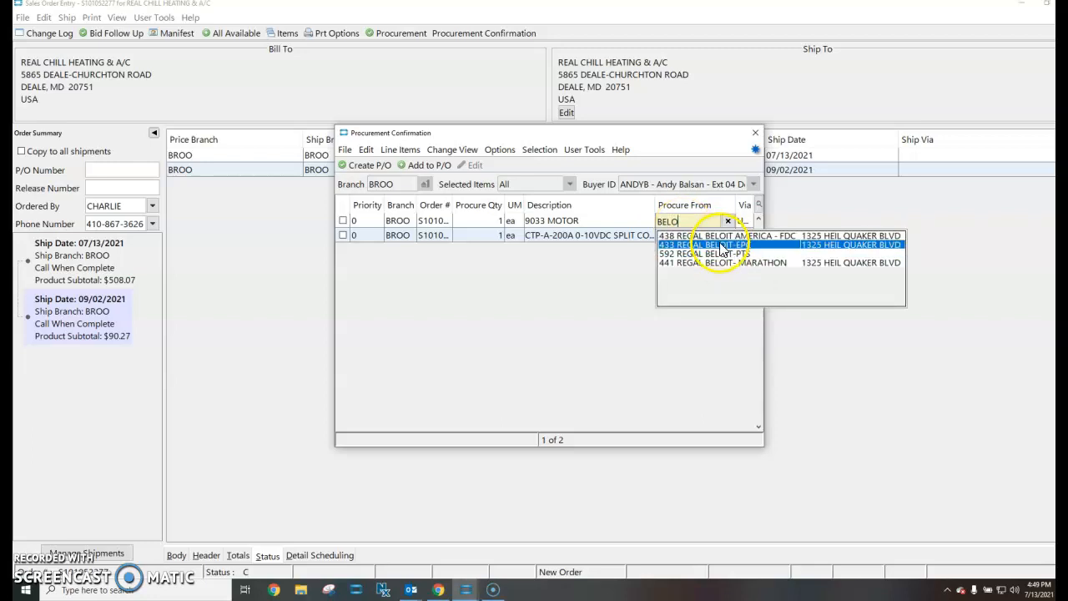
left_click(721, 242)
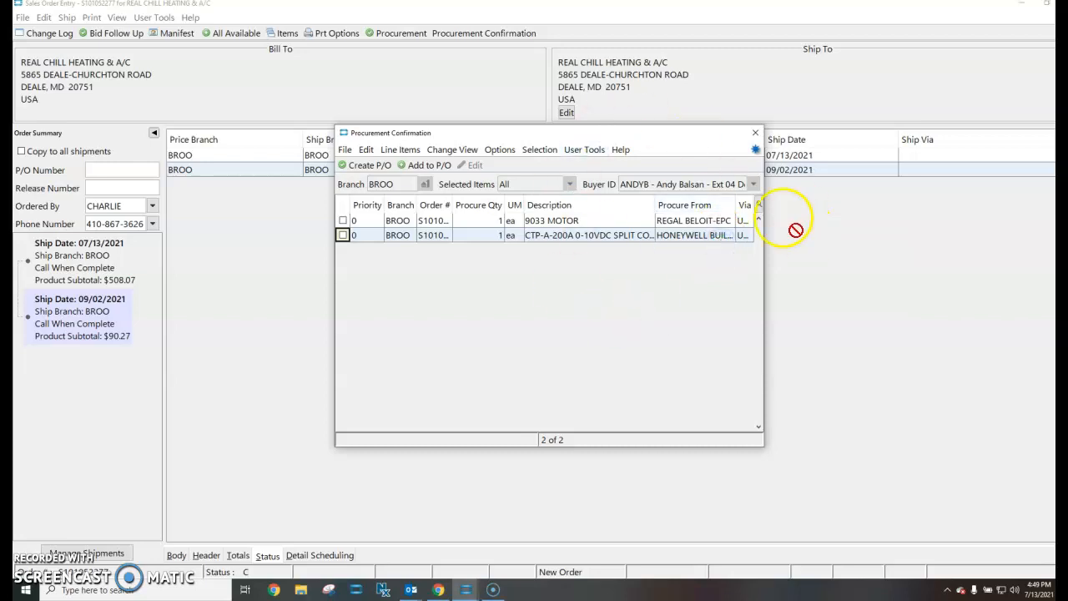